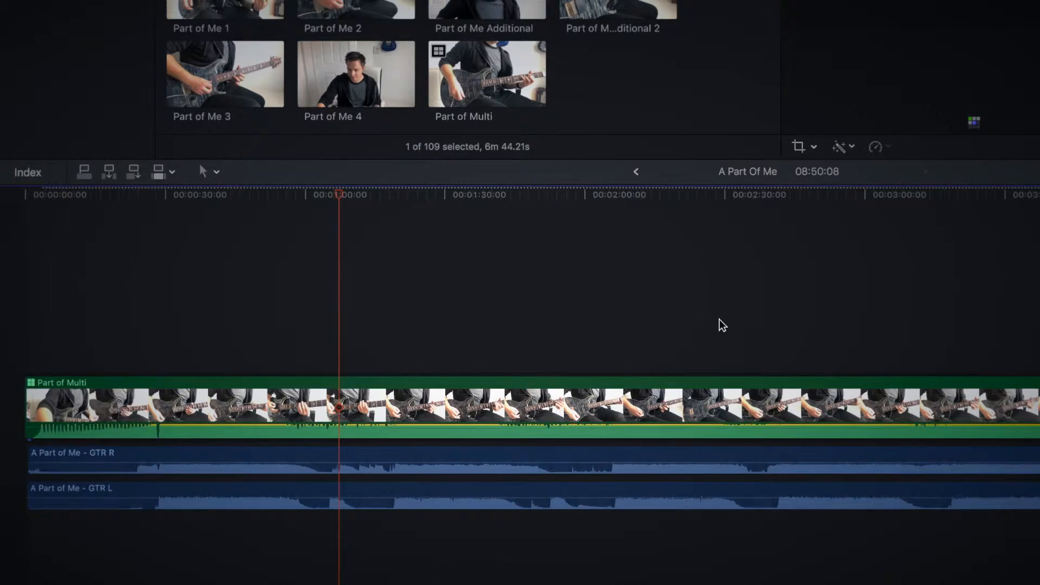
Step: Trim the end of the A Part of Me - GTR L clip to just past the end of the GTR R clip
key("XF86AudioRaiseVolume")
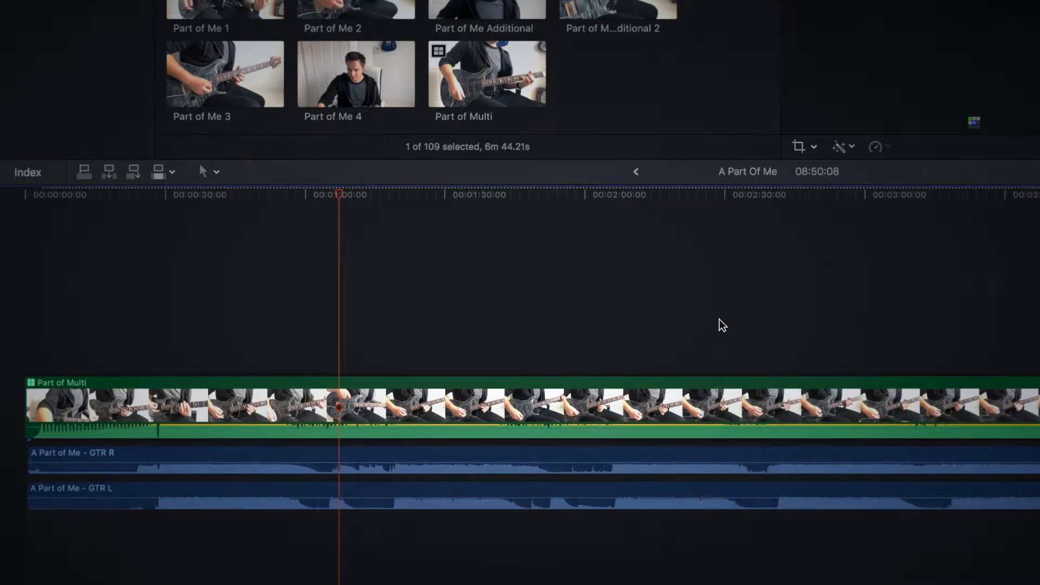
scroll(998, 463, "right", 4)
key("super+minus")
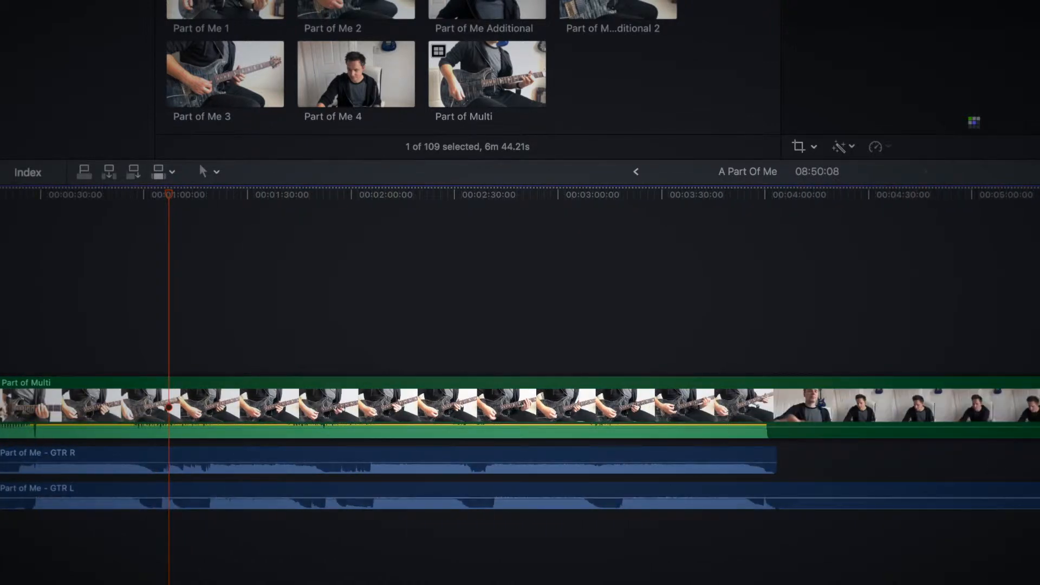
left_click_drag(940, 510, 866, 503)
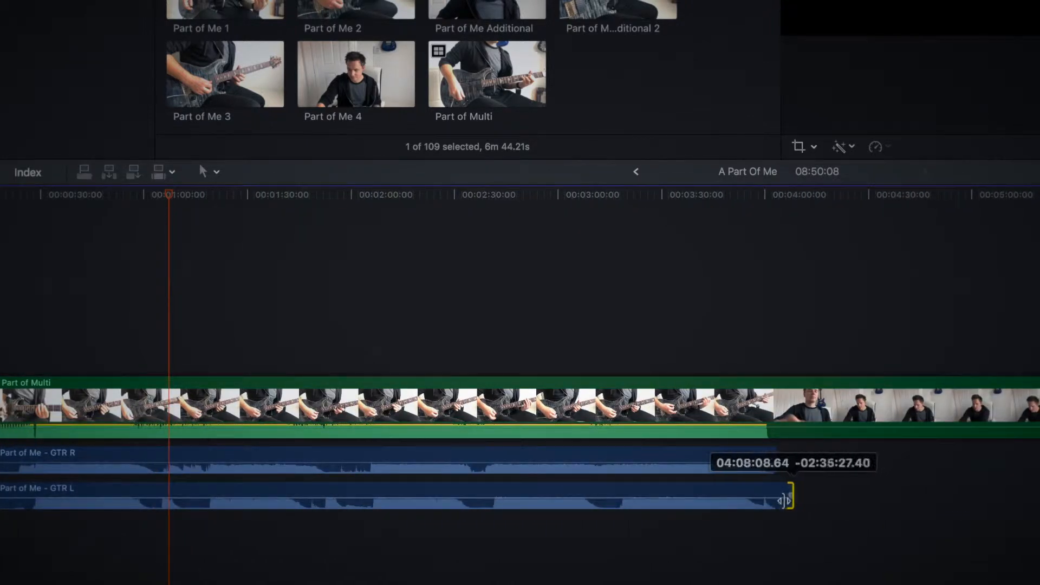
left_click_drag(786, 500, 785, 499)
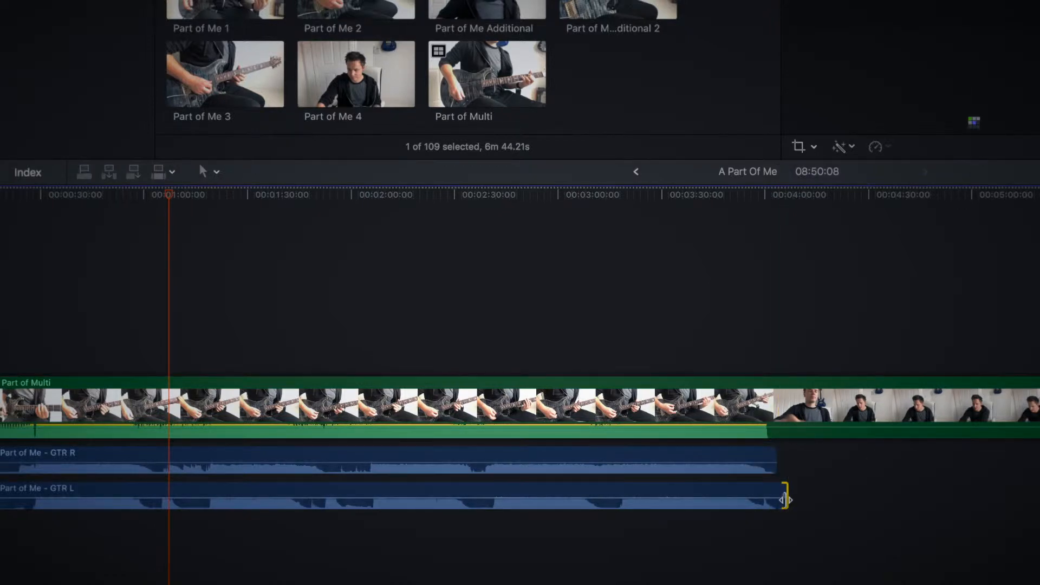
Step: Trim the starts of both the GTR R and GTR L clips to about 0:23
scroll(785, 500, "left", 3)
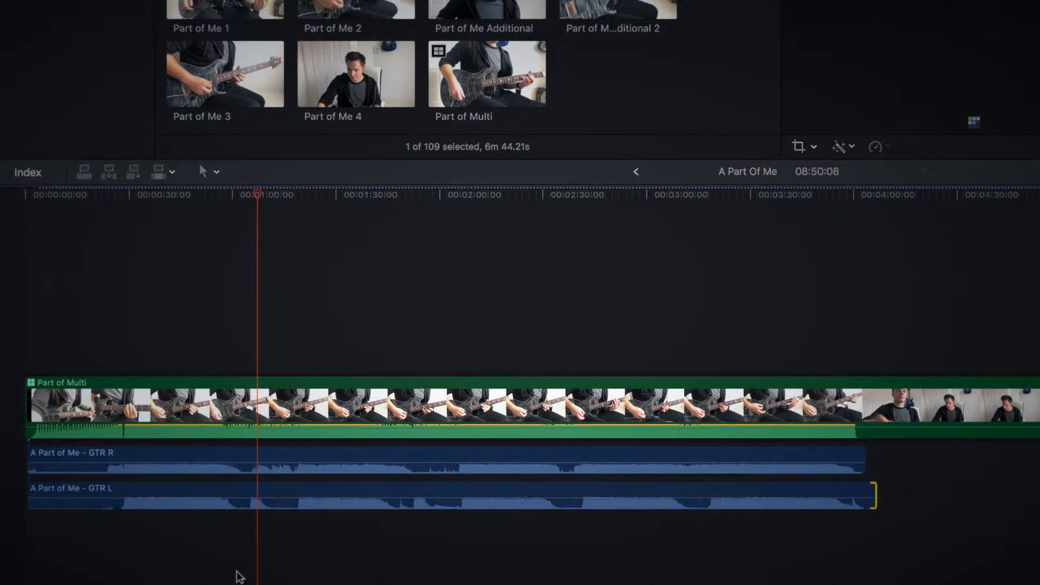
key("super+equal")
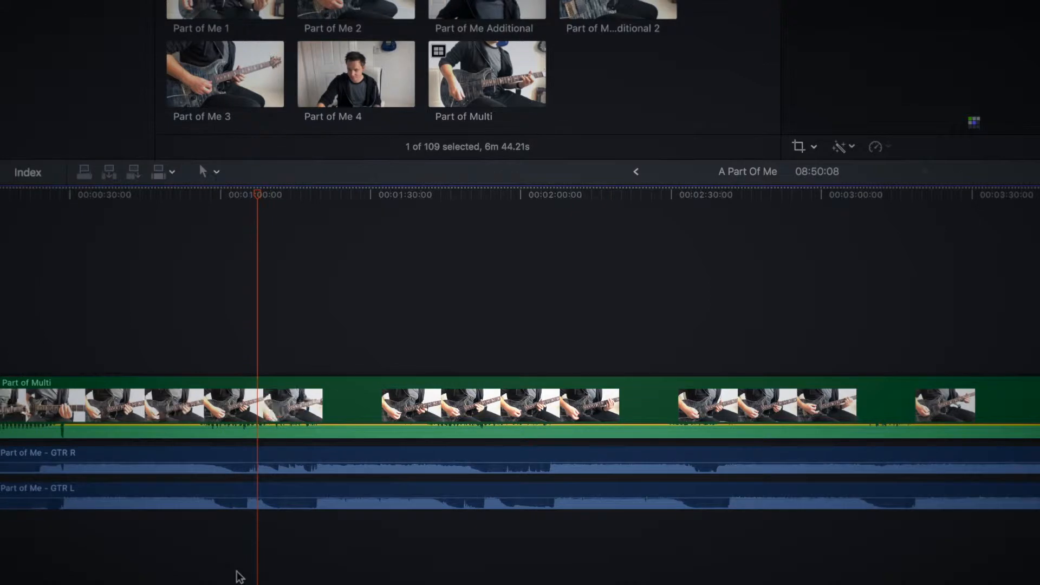
scroll(239, 576, "left", 4)
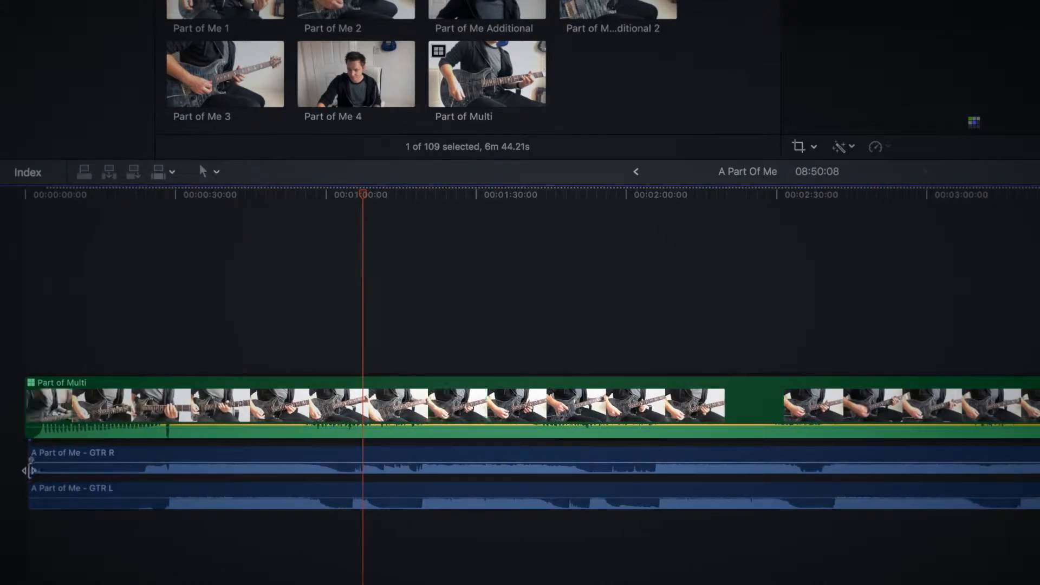
left_click_drag(58, 466, 142, 461)
left_click_drag(30, 505, 142, 507)
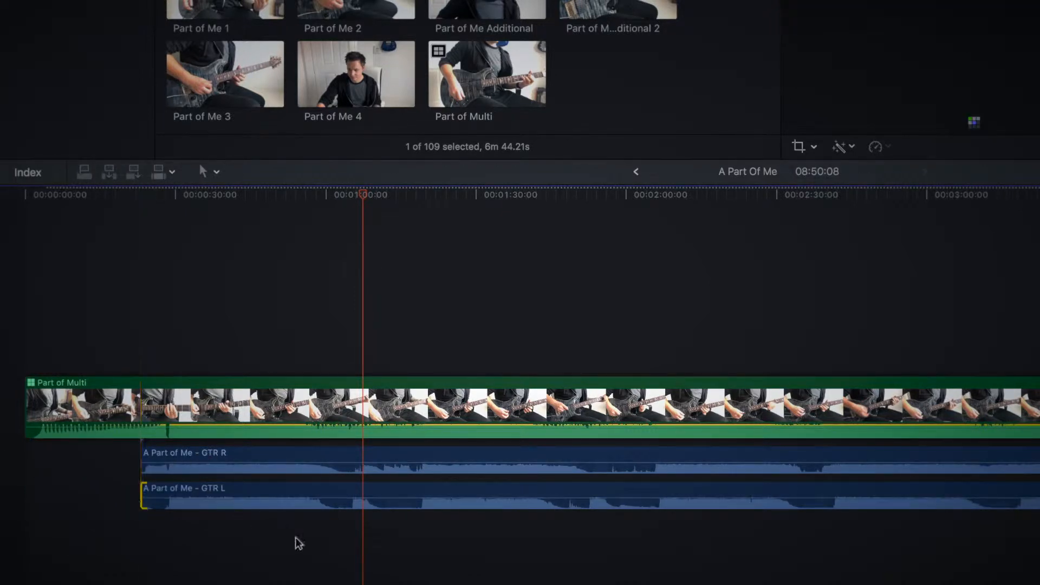
Step: Split the GTR R clip at about 1:06 and trim the start of its second part to about 1:18
left_click(340, 342)
key("super+equal")
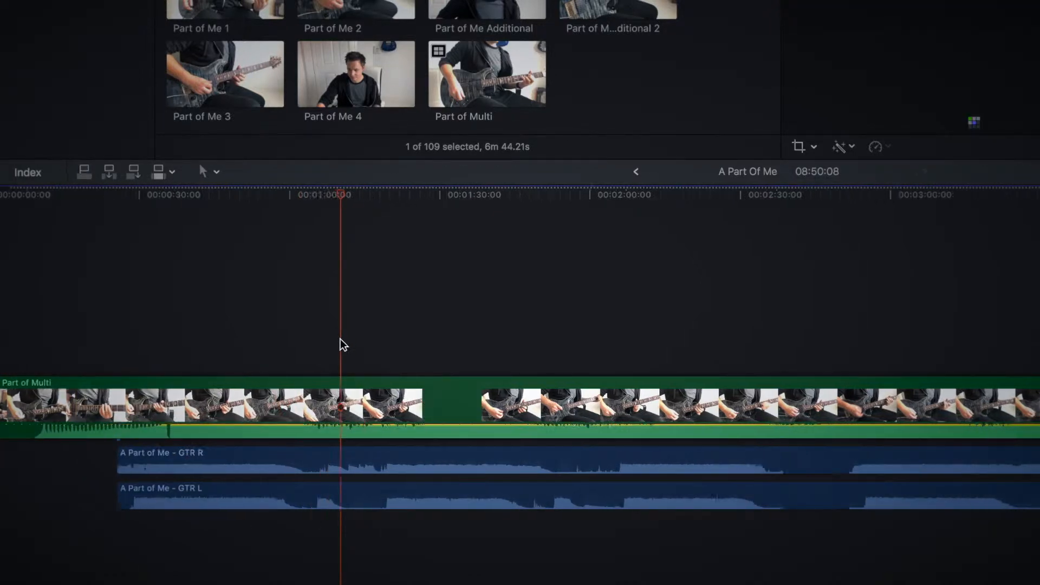
scroll(340, 340, "left", 4)
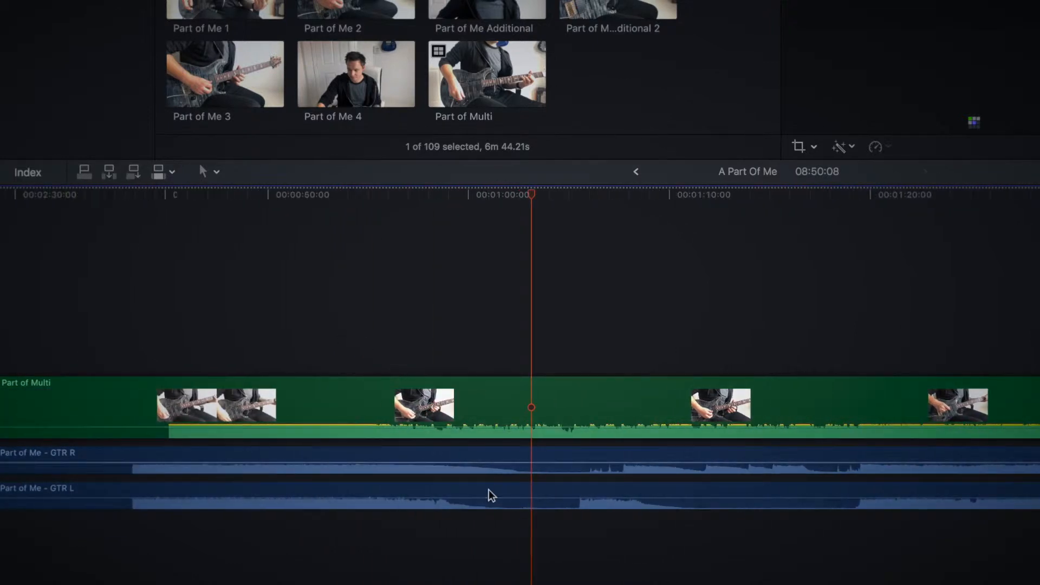
key("b")
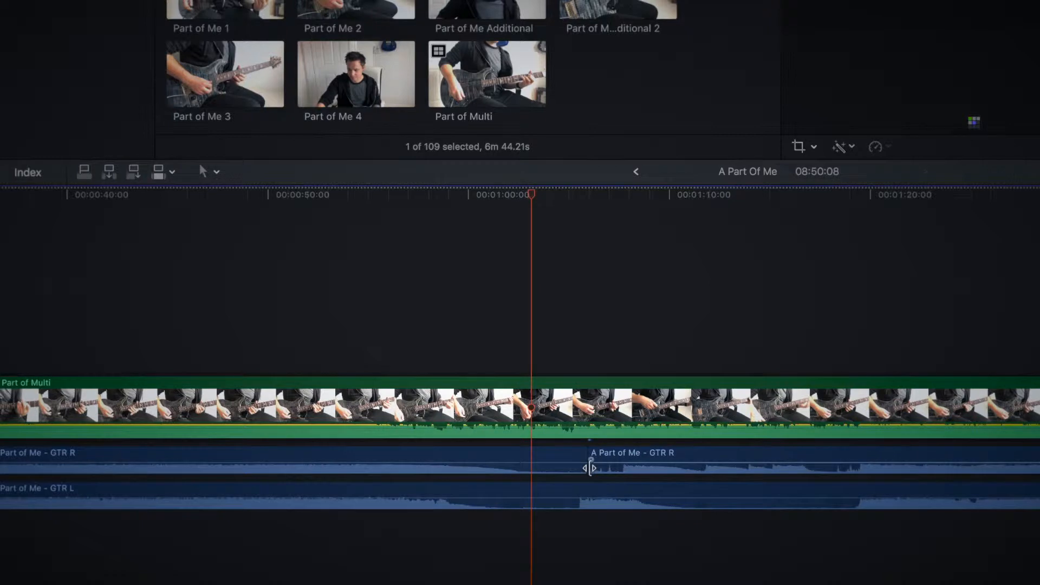
left_click_drag(590, 468, 824, 464)
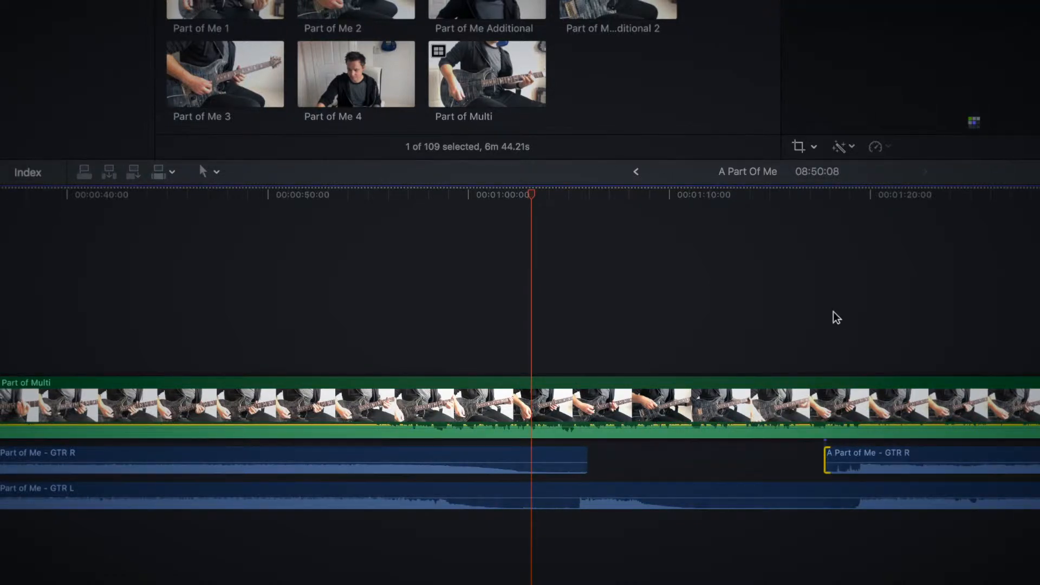
Step: Fine-trim the start of the second GTR R segment to the playhead, just before the guitar comes back in
left_click(833, 311)
key("super+equal")
key("super+equal")
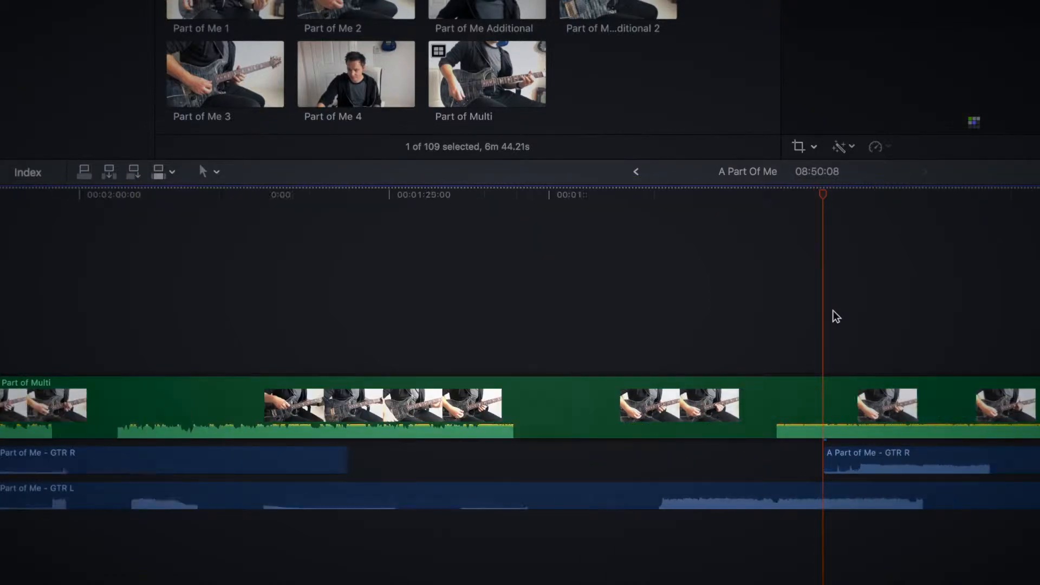
left_click_drag(580, 465, 633, 466)
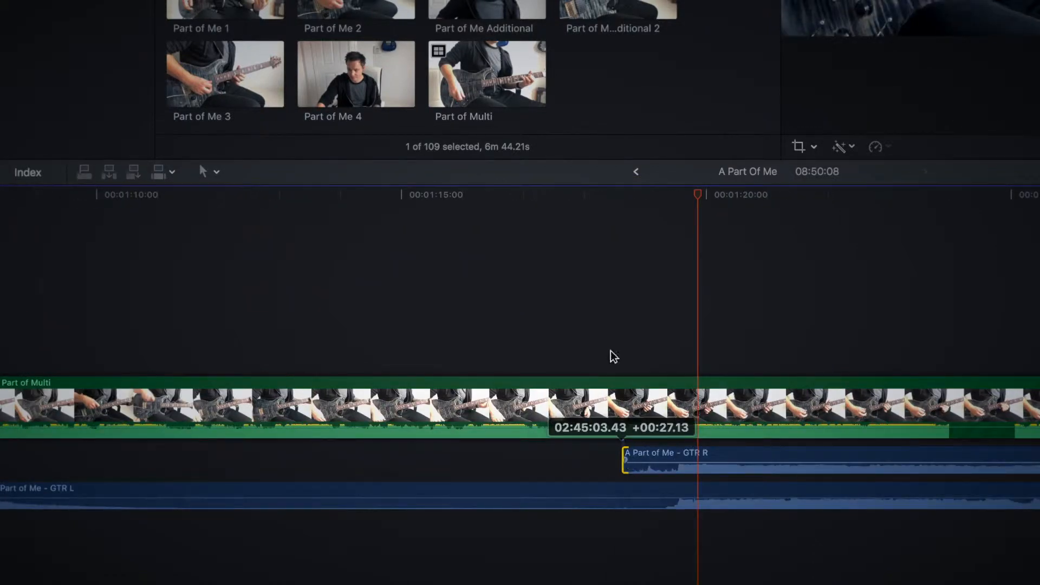
left_click_drag(613, 357, 656, 407)
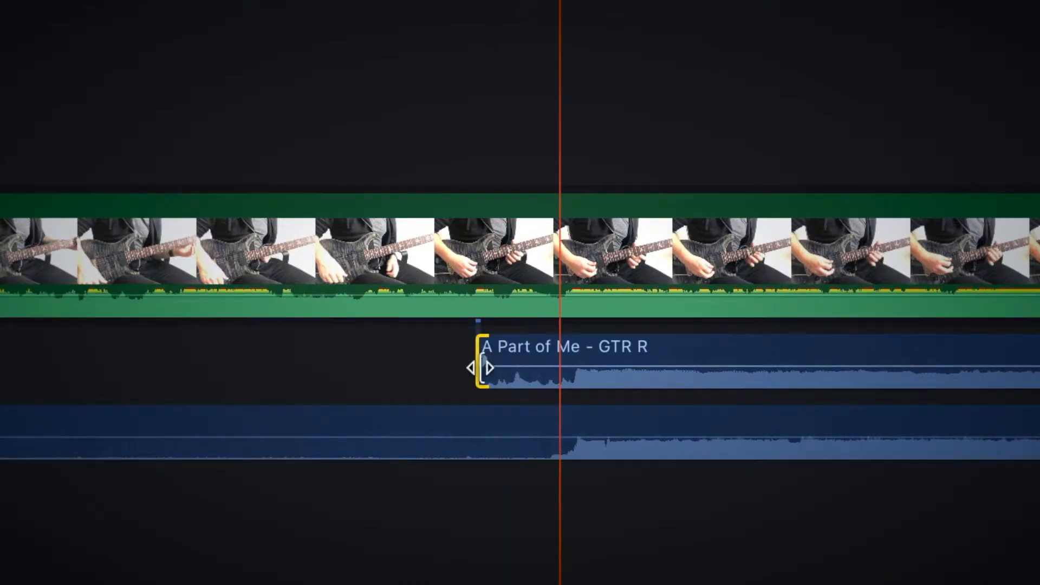
left_click_drag(480, 365, 565, 362)
Step: Delete the short GTR L segment before 1:53 and trim the start of the GTR L segment near 2:05 to about 2:06
left_click(503, 421)
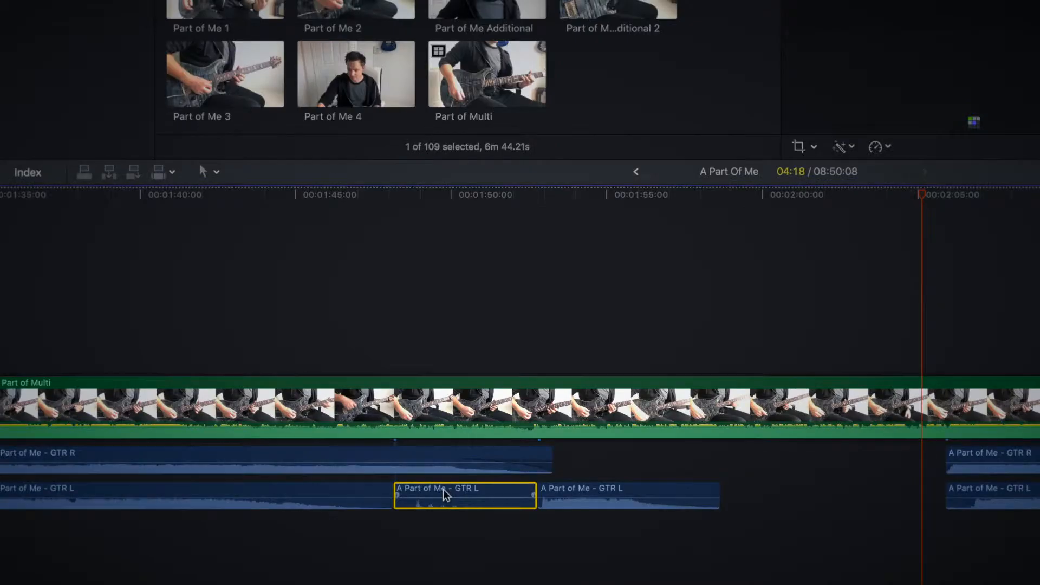
key("Delete")
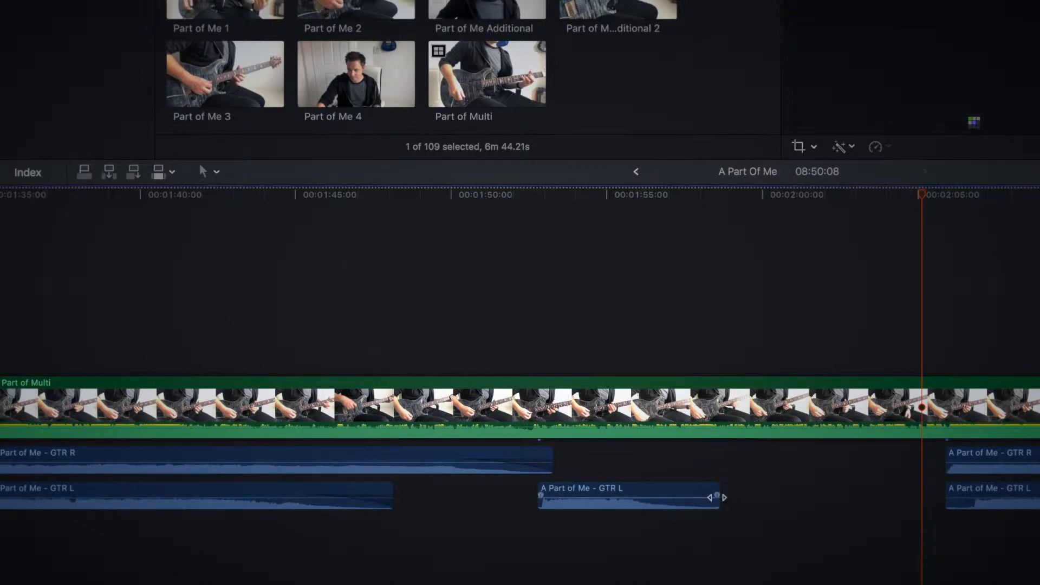
left_click_drag(653, 497, 646, 496)
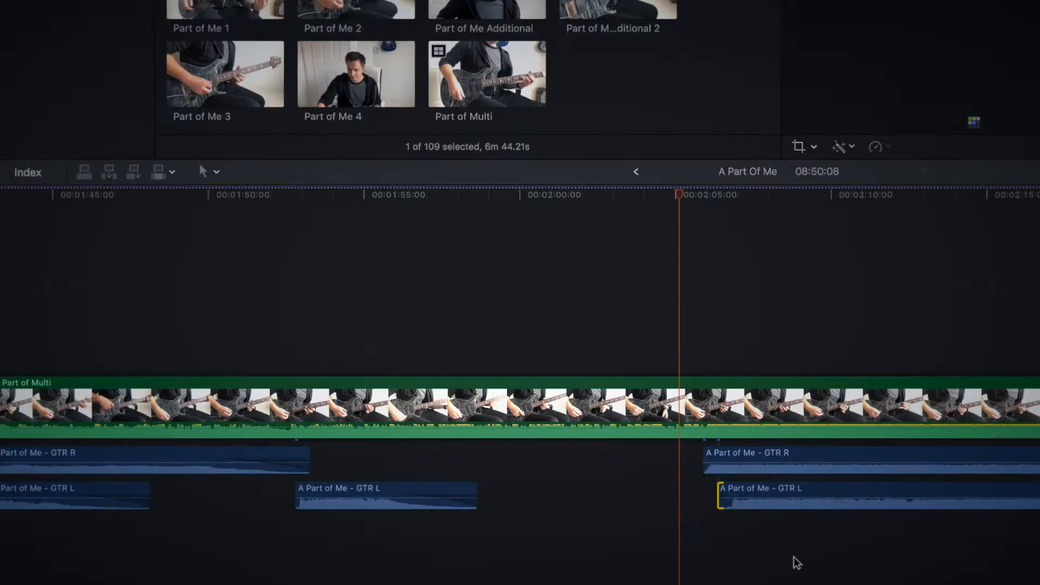
Step: Widen the silent gap in GTR L by trimming the segment before it to about 3:12 and the one after it to about 3:18
scroll(797, 562, "right", 10)
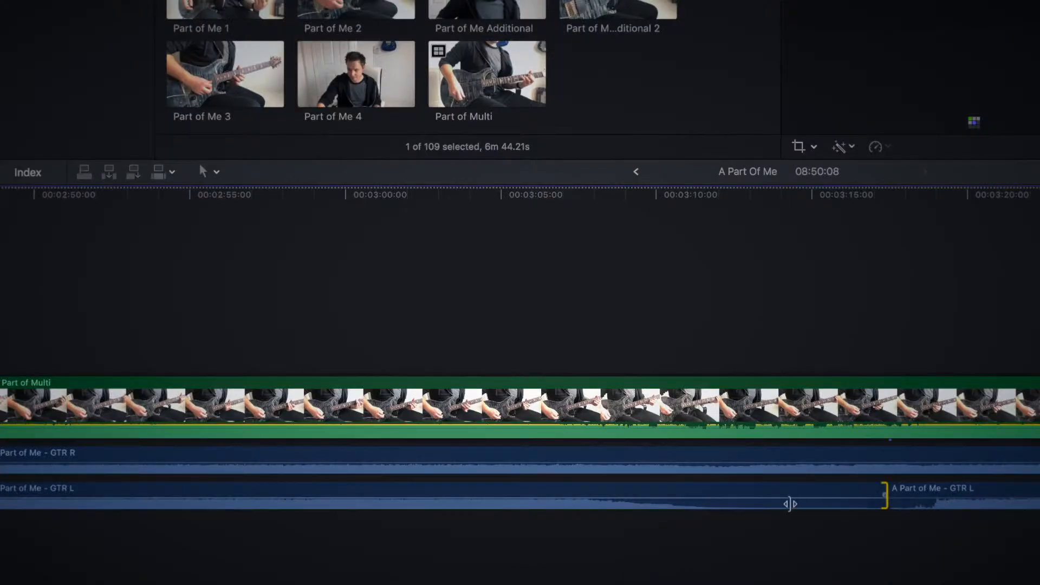
left_click_drag(791, 501, 728, 501)
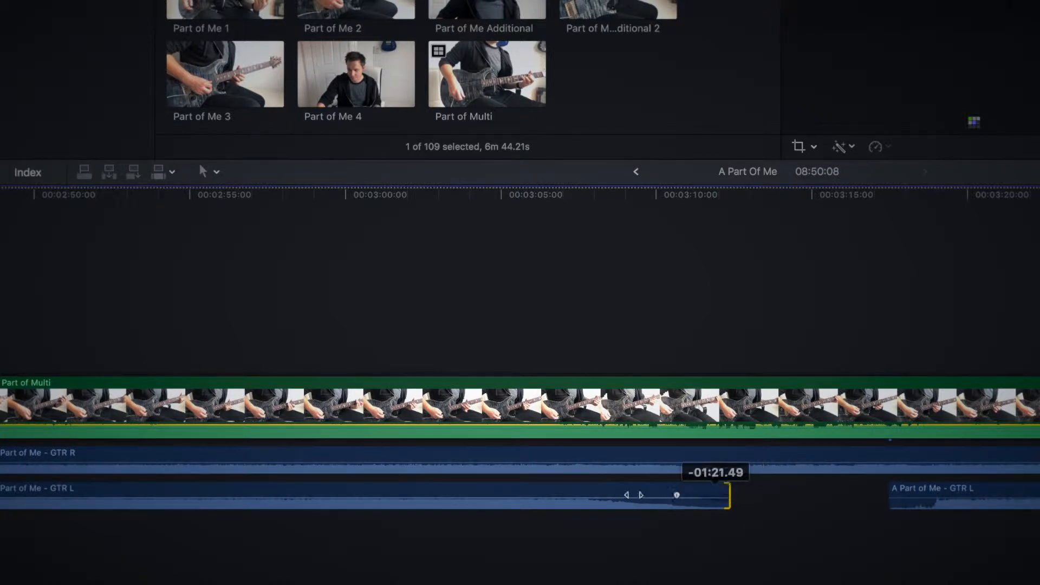
scroll(887, 580, "right", 6)
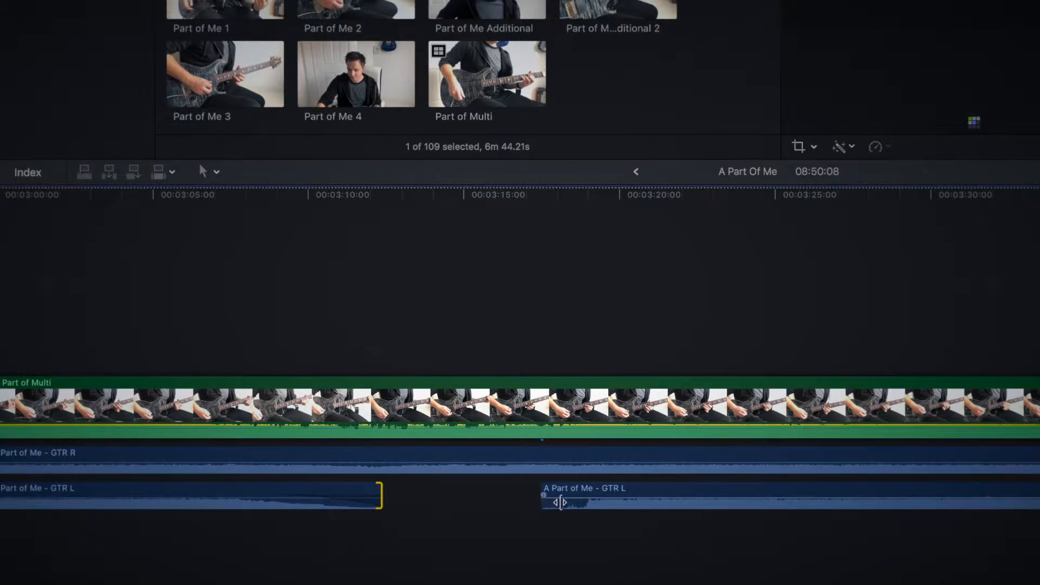
left_click_drag(561, 503, 568, 493)
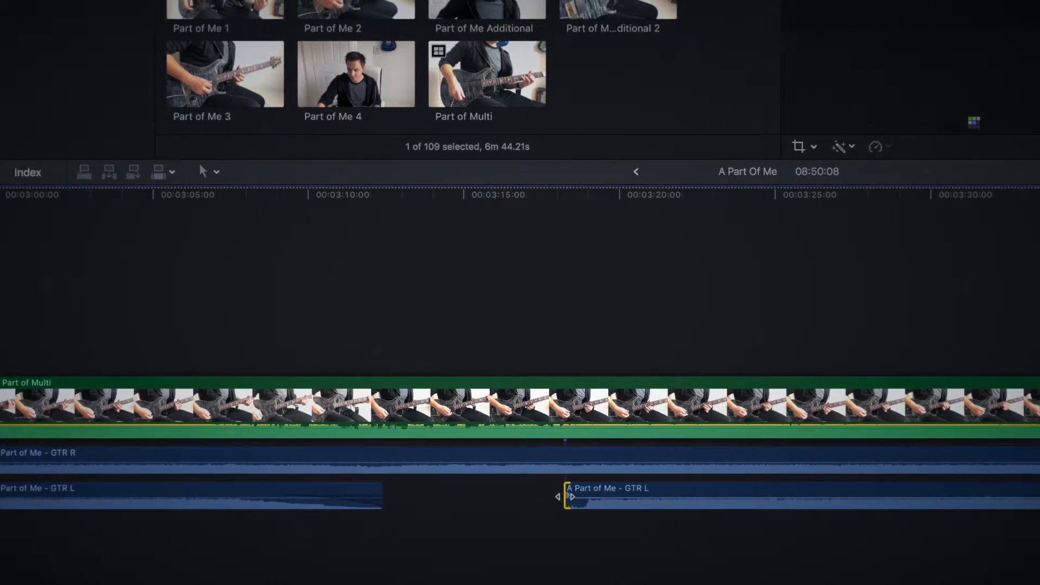
Step: Trim the end of the Part of Multi clip to the end of the guitar audio at about 4:03
scroll(643, 553, "right", 10)
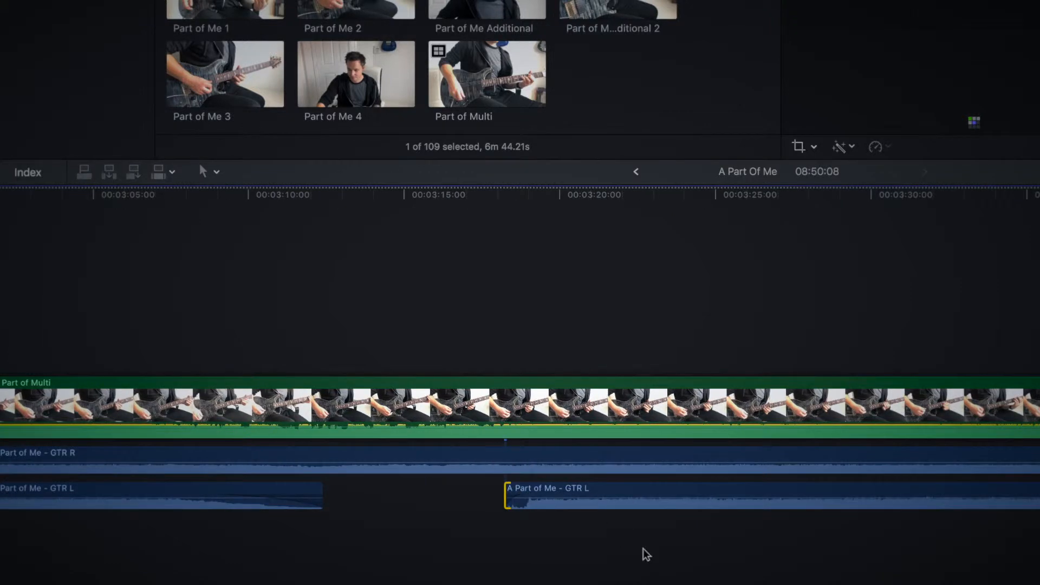
scroll(850, 527, "right", 15)
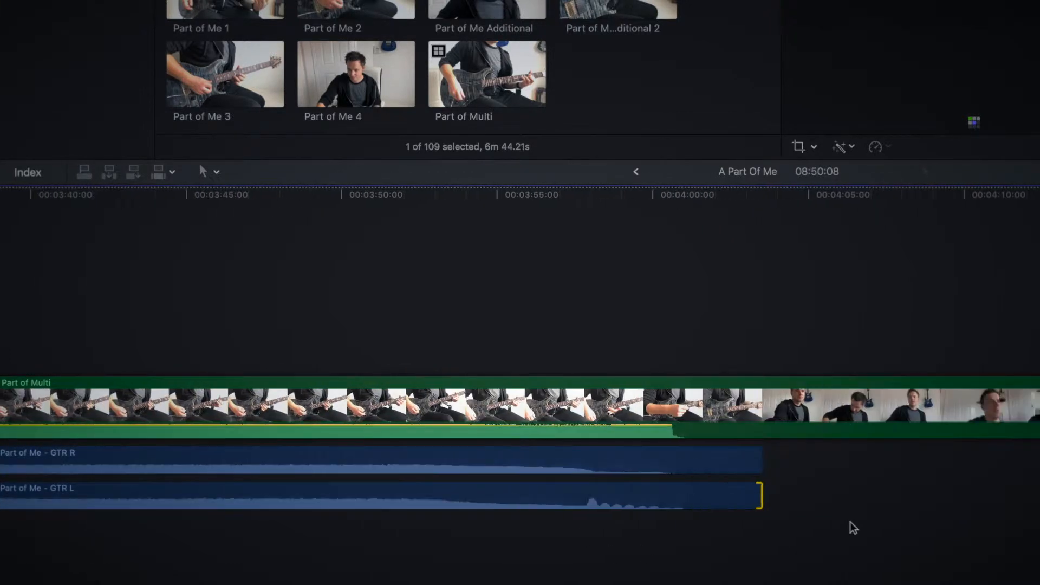
scroll(851, 529, "right", 15)
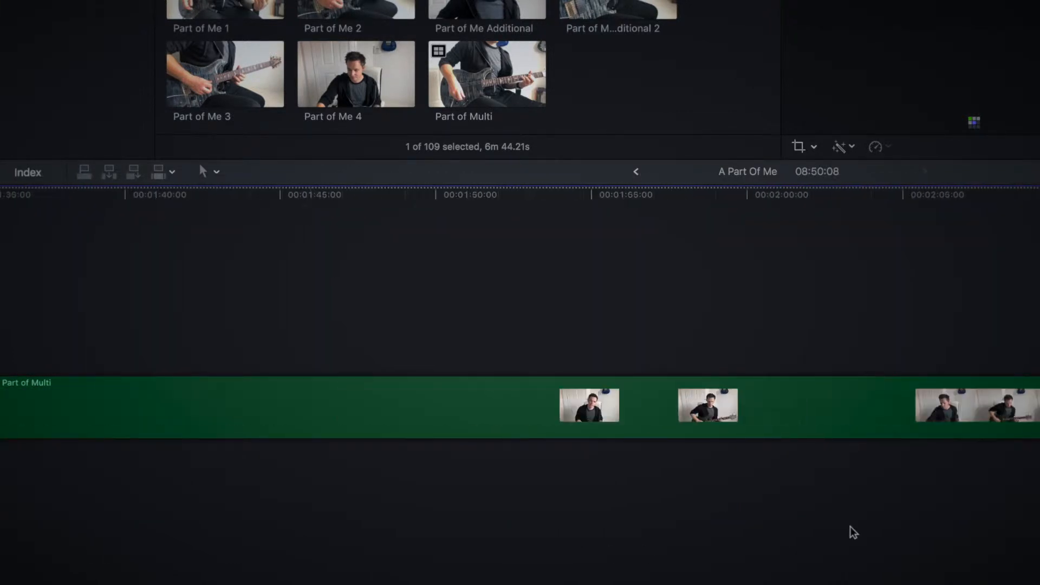
key("super+minus")
scroll(850, 526, "left", 15)
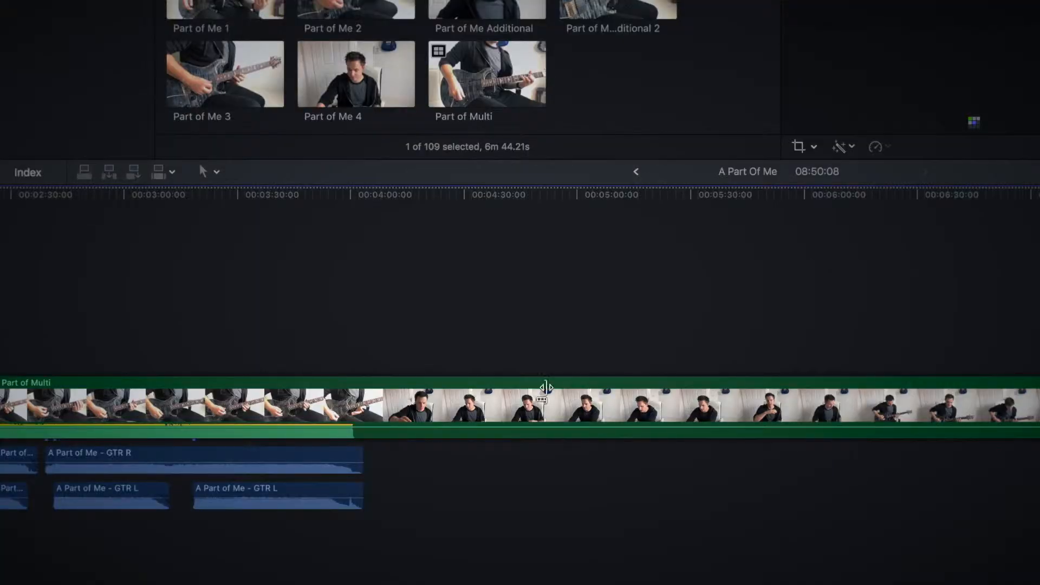
left_click_drag(546, 387, 360, 397)
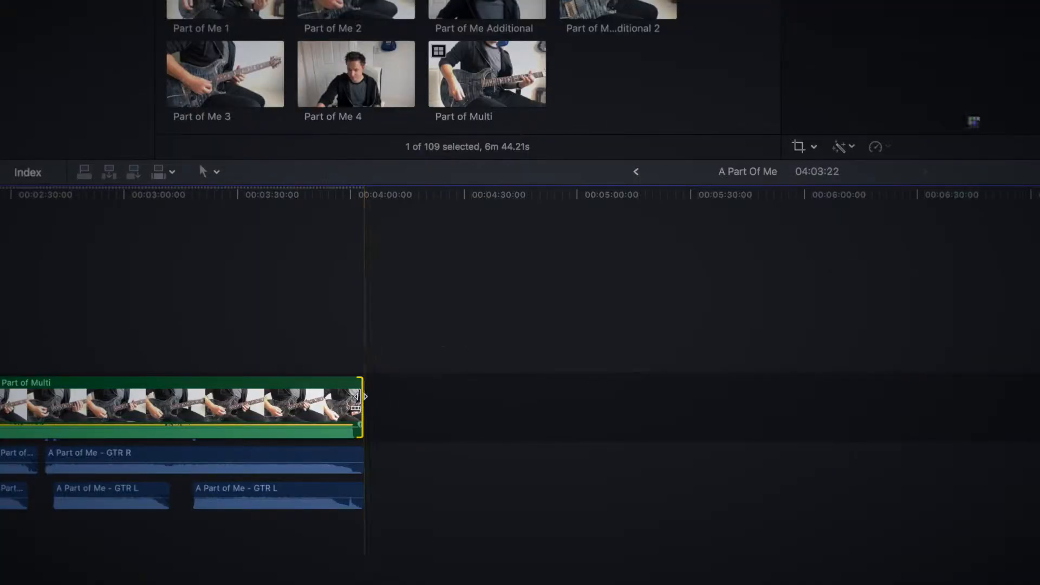
key("super+z")
key("shift+z")
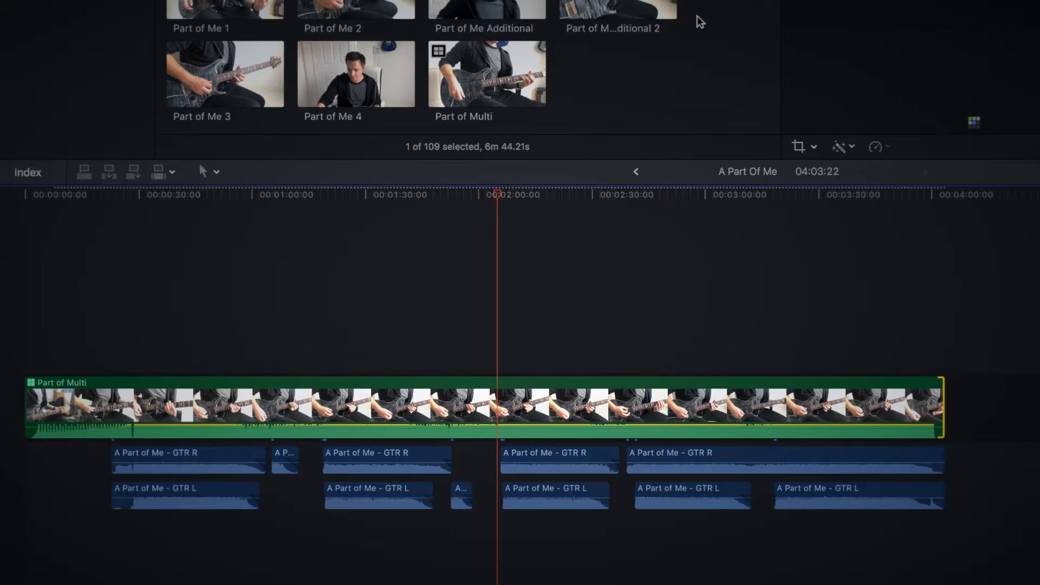
Step: Add the 20:12 selection of the Limp Bizkit guitar cover clip above the end of Part of Multi, starting at about 3:53
scroll(700, 21, "up", 3)
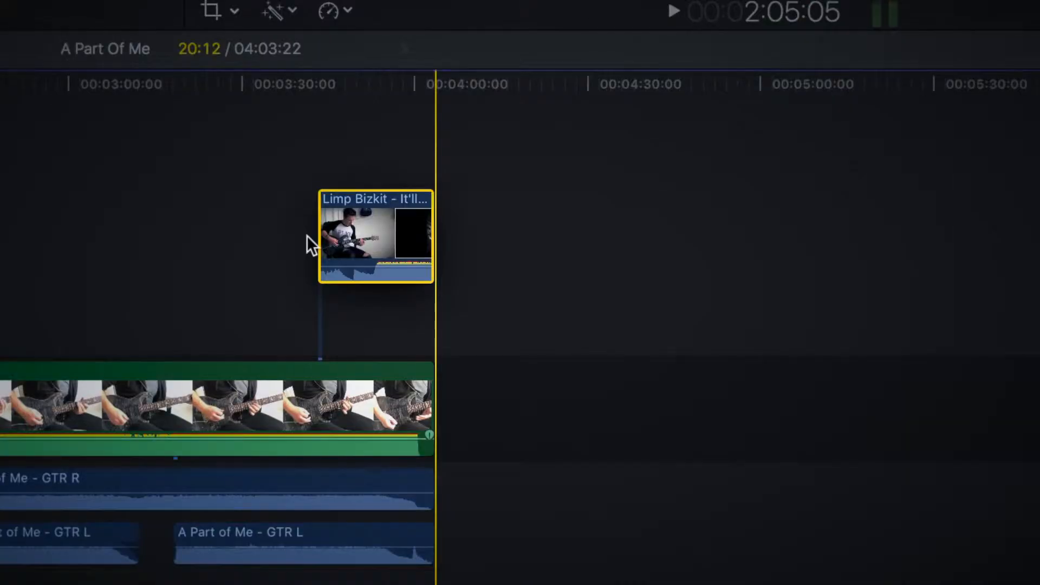
left_click_drag(307, 235, 426, 281)
key("super+equal")
key("super+equal")
key("super+equal")
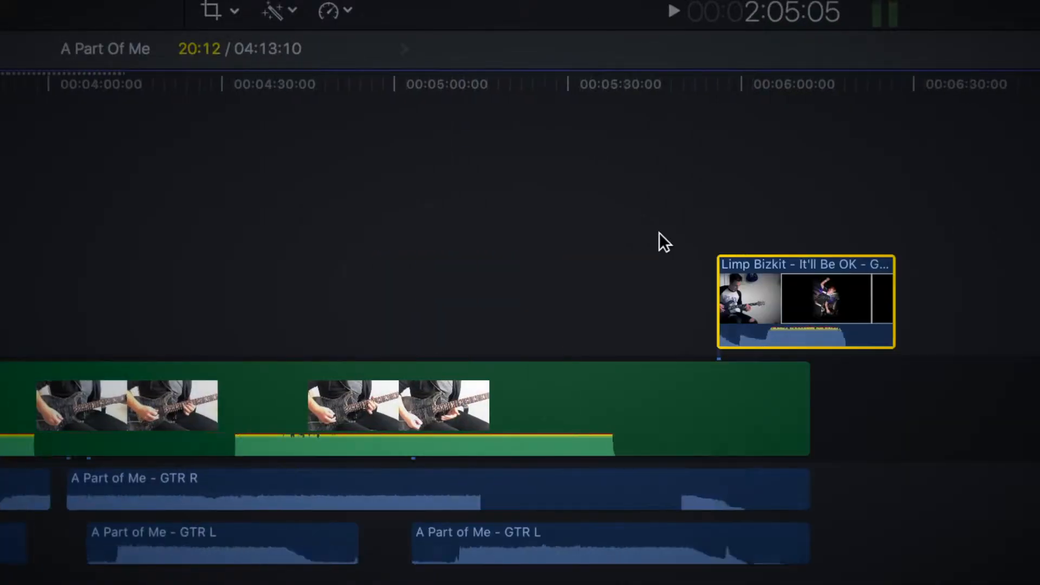
Step: Detach the audio from the Limp Bizkit clip
right_click(663, 284)
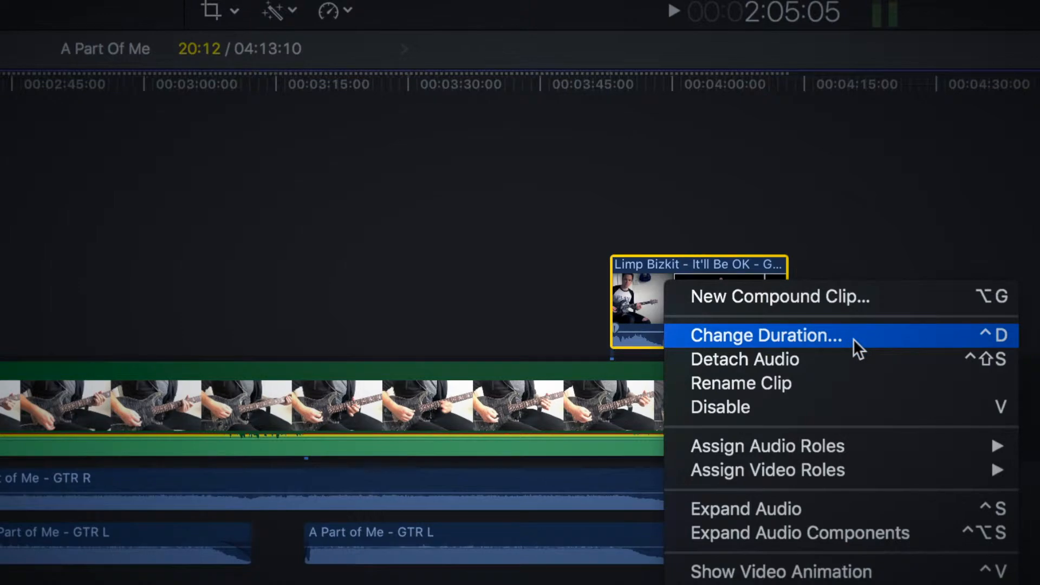
left_click(853, 357)
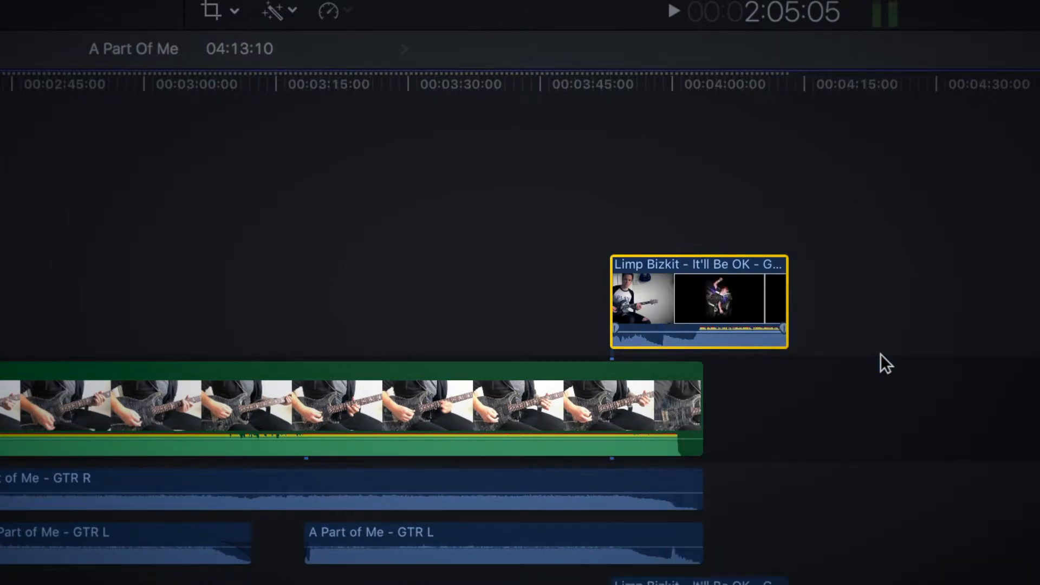
left_click(1010, 388)
Step: Delete the gap clip after the end of Part of Multi and play the project
key("super+equal")
scroll(1009, 388, "right", 5)
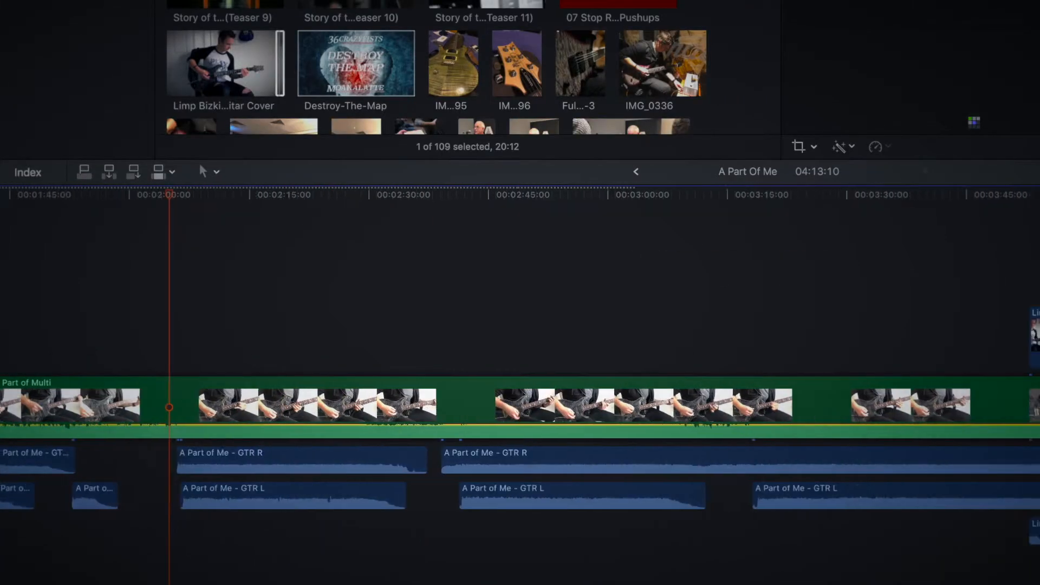
key("space")
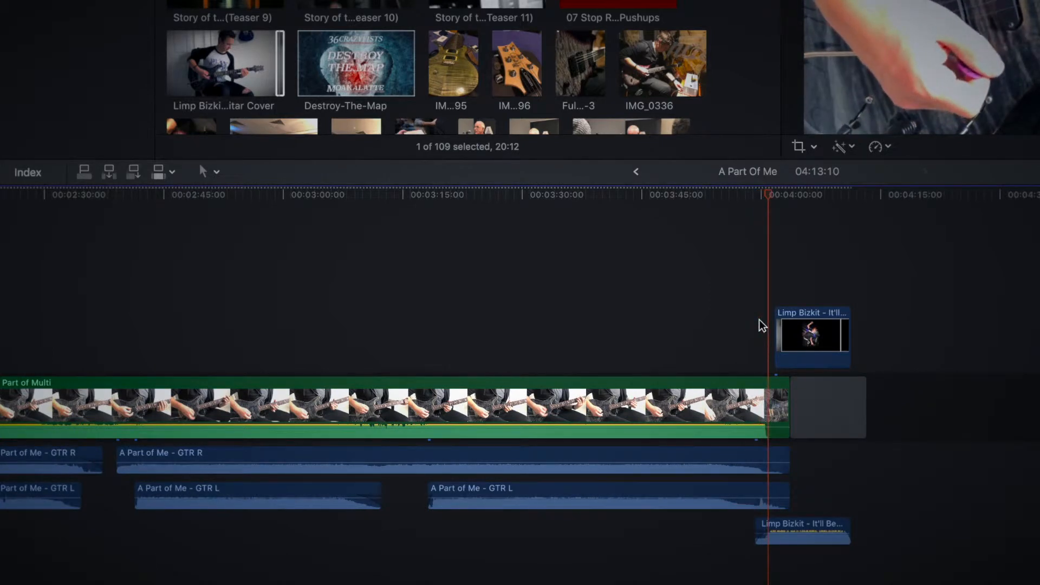
left_click(858, 401)
key("Delete")
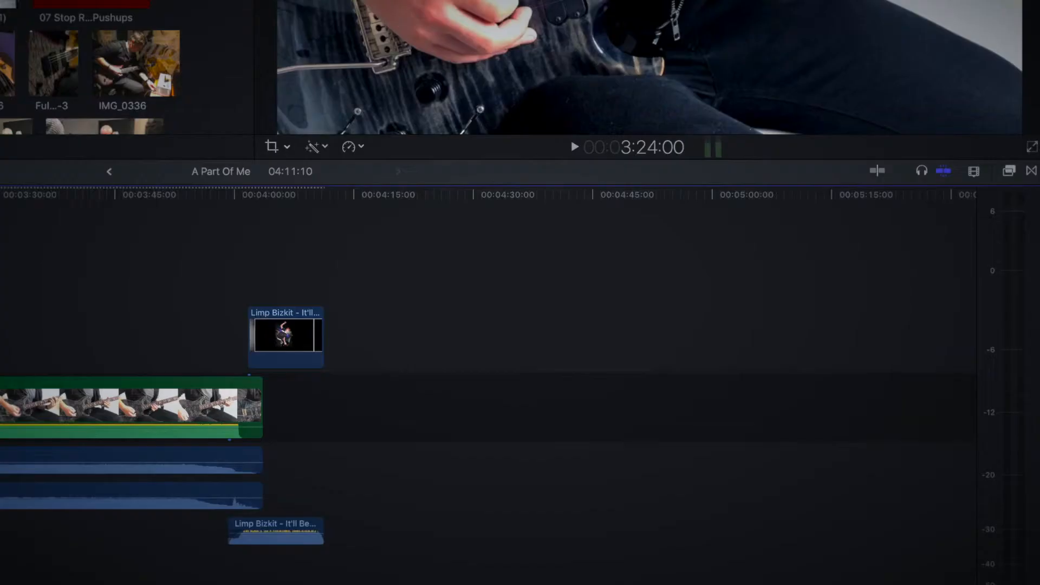
key("space")
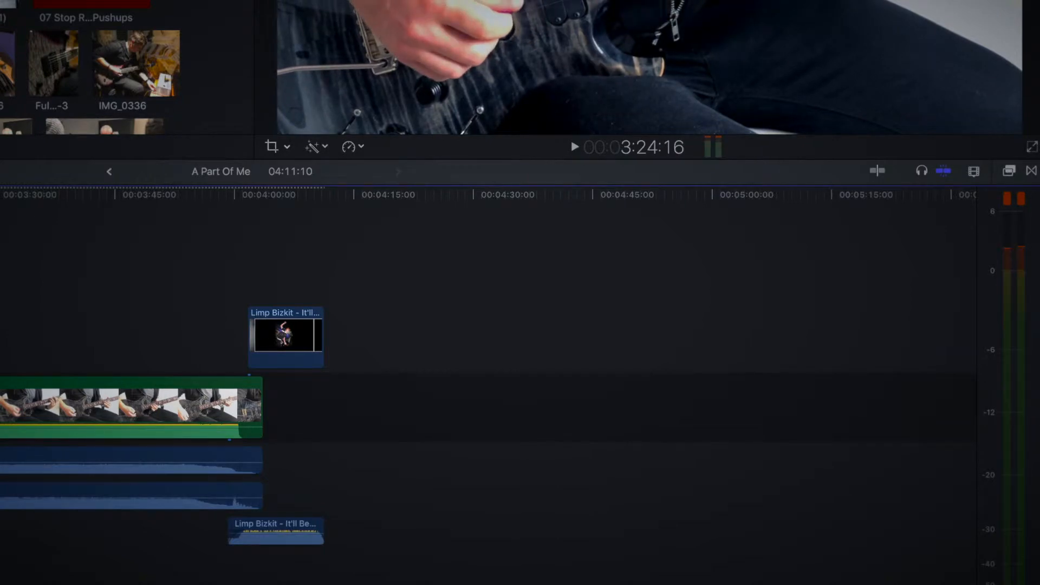
Step: Play the project from the edit point at 23 seconds to check it
key("super+minus")
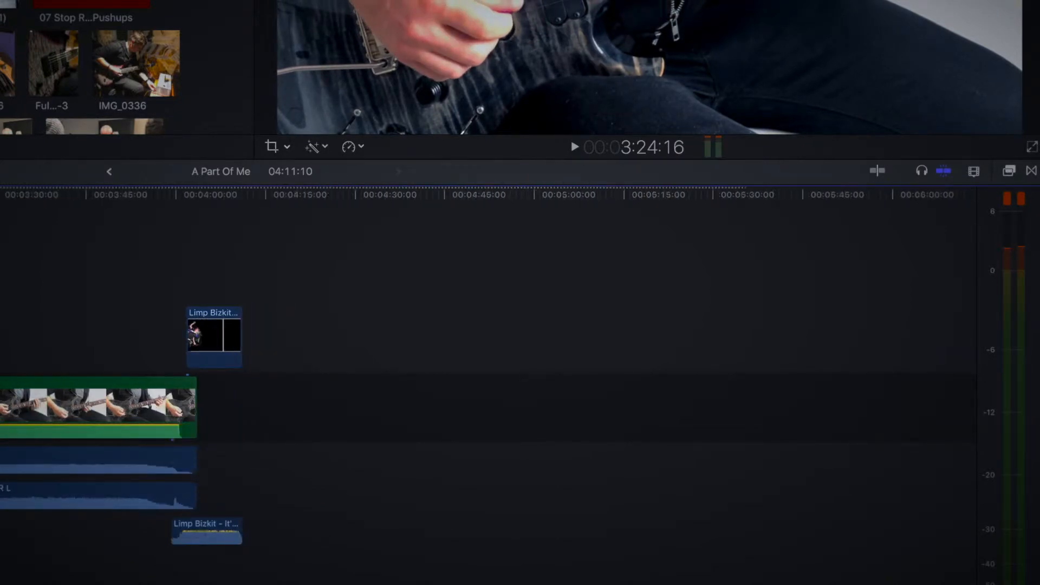
scroll(488, 385, "left", 14)
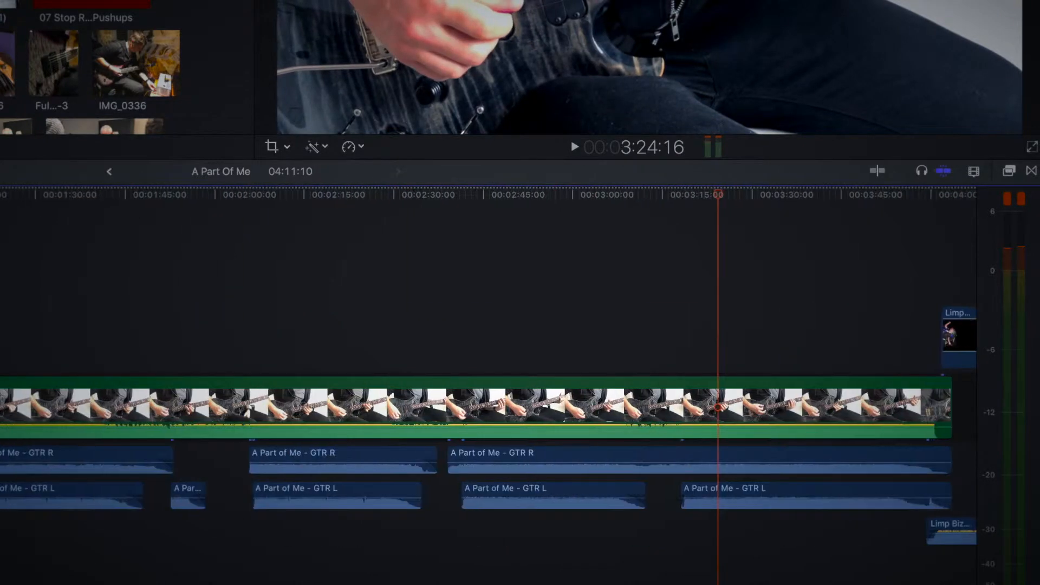
key("super+minus")
key("Up")
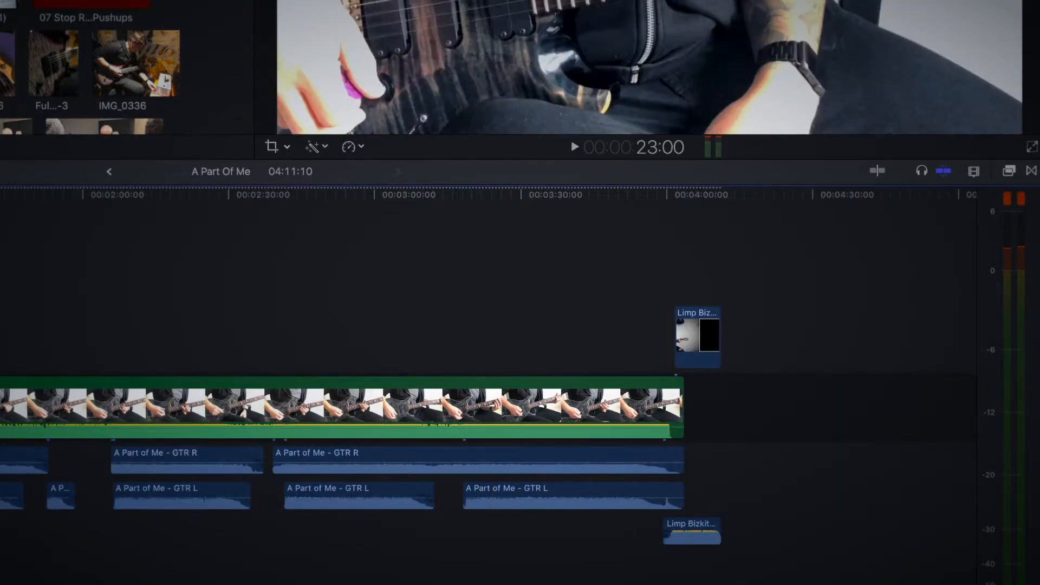
key("space")
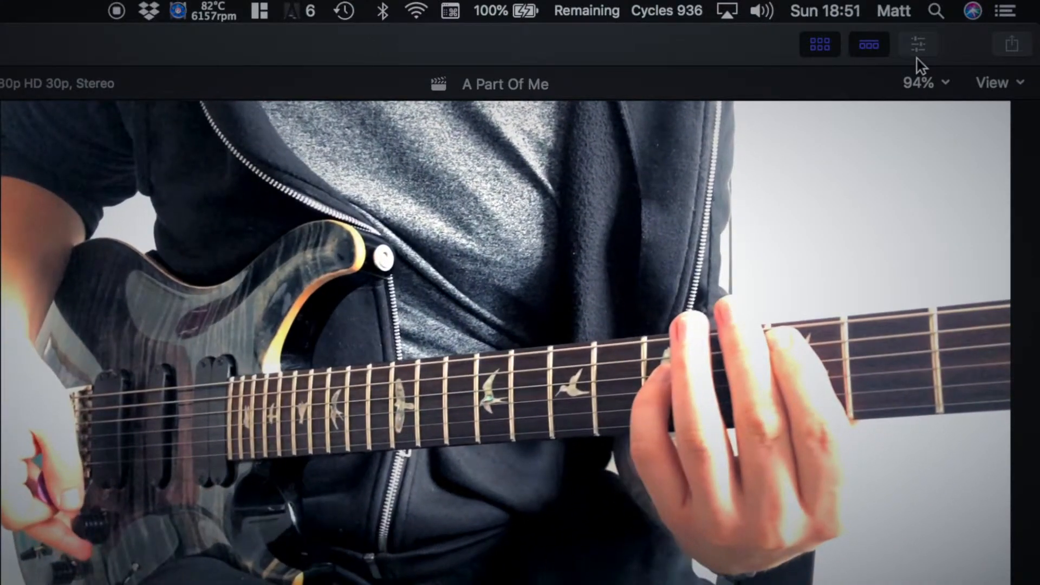
Step: Inspect the audio settings of the Part of Multi clip and select a GTR R clip below it
left_click(918, 56)
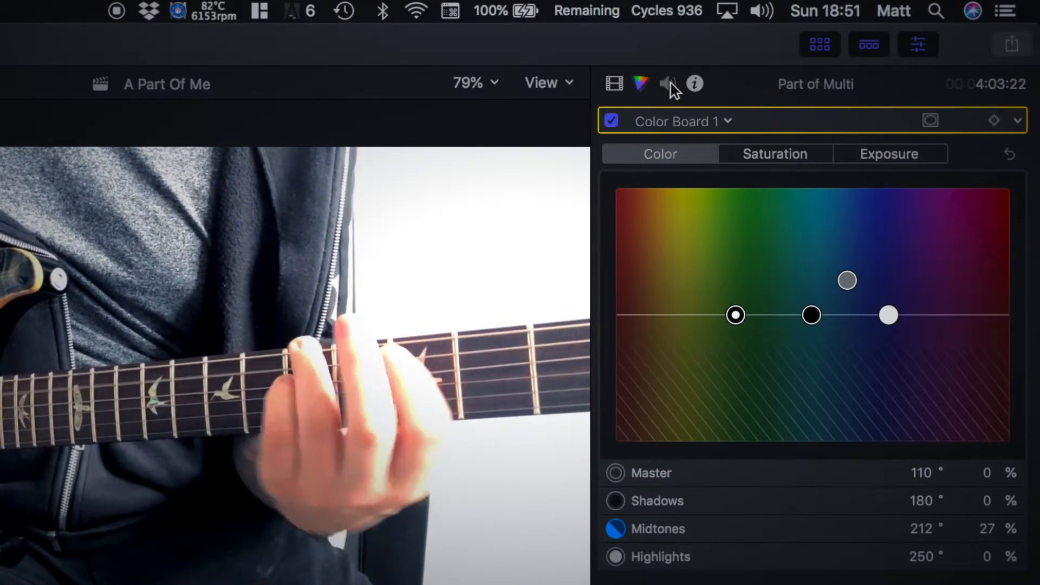
left_click(671, 84)
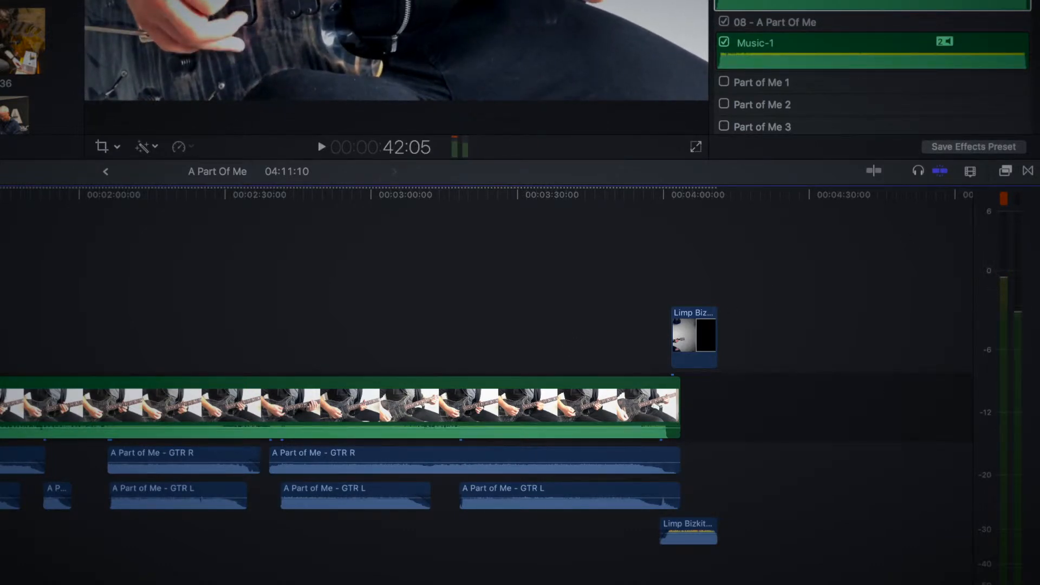
left_click(2, 460)
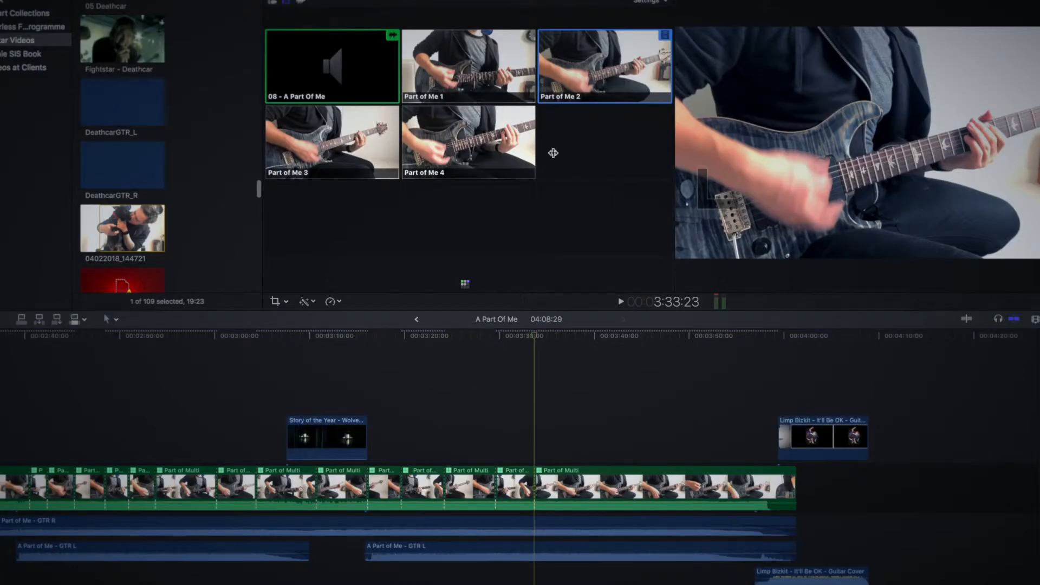
Step: Play the multicam from about 3:34 to 3:52, cutting to Part of Me 3 at 3:37, Part of Me 1 at 3:42 and Part of Me 4
left_click_drag(554, 154, 468, 151)
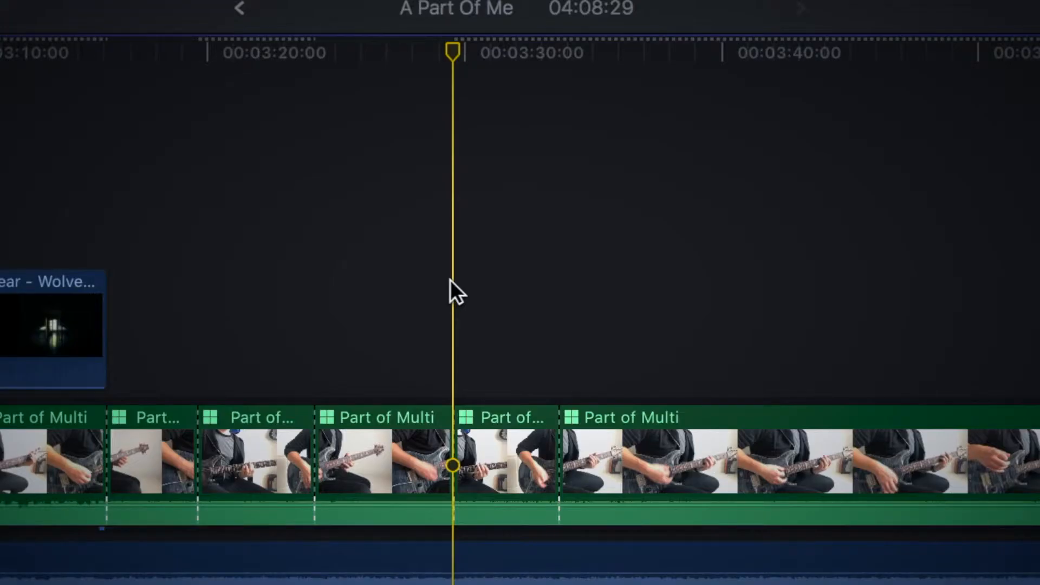
key("space")
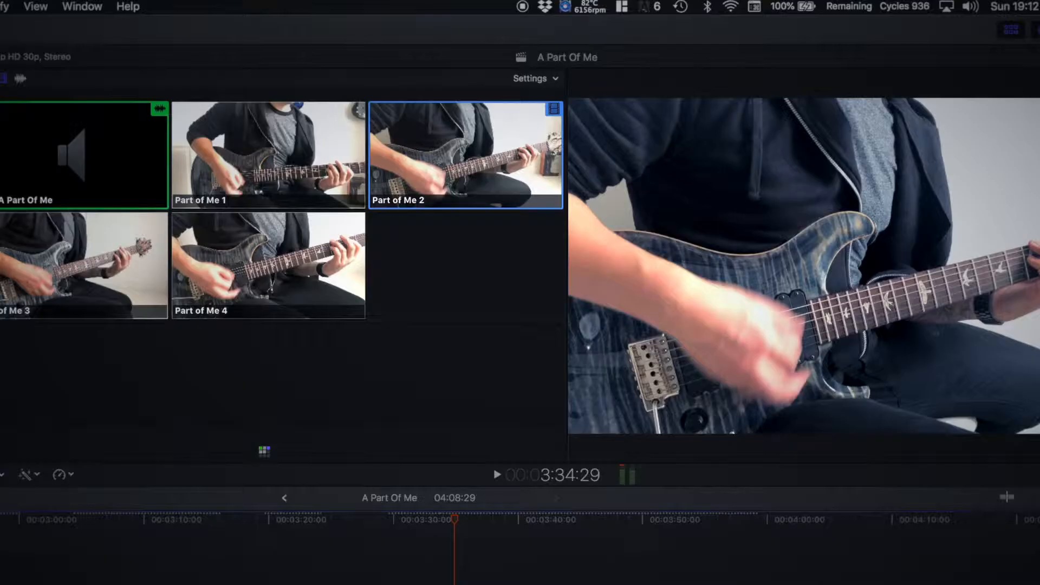
key("space")
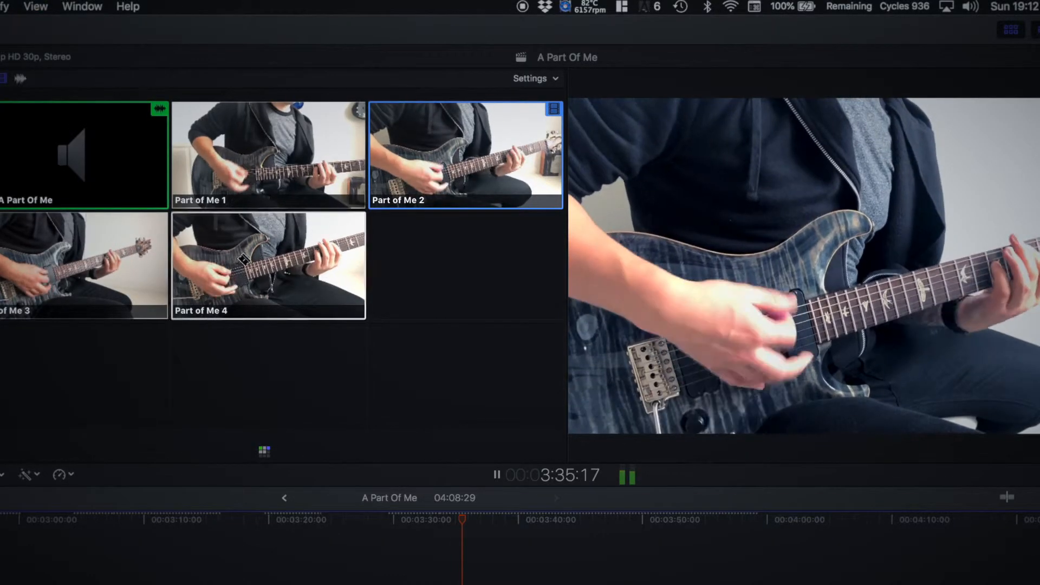
left_click(130, 270)
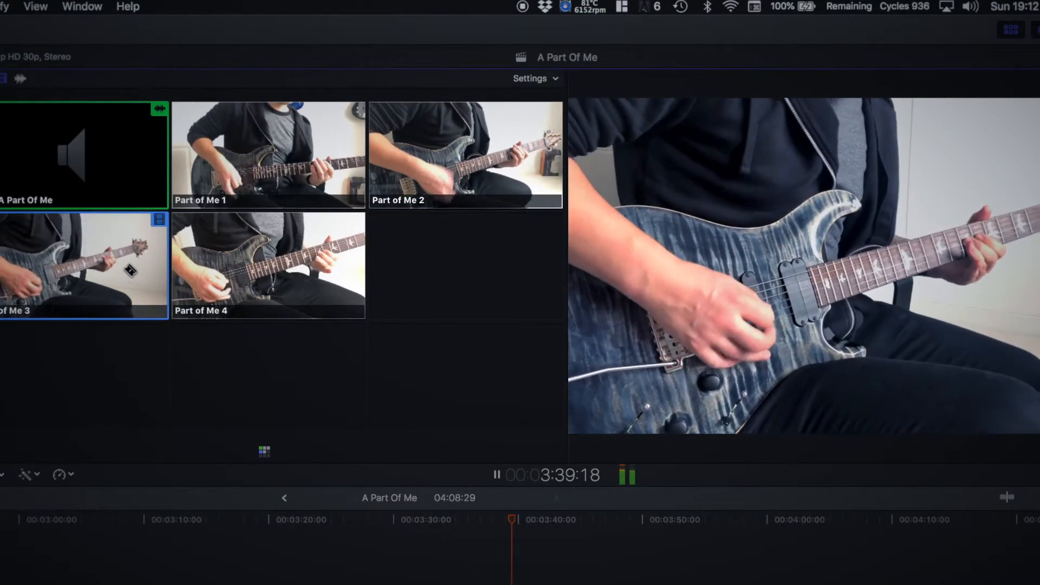
left_click(297, 166)
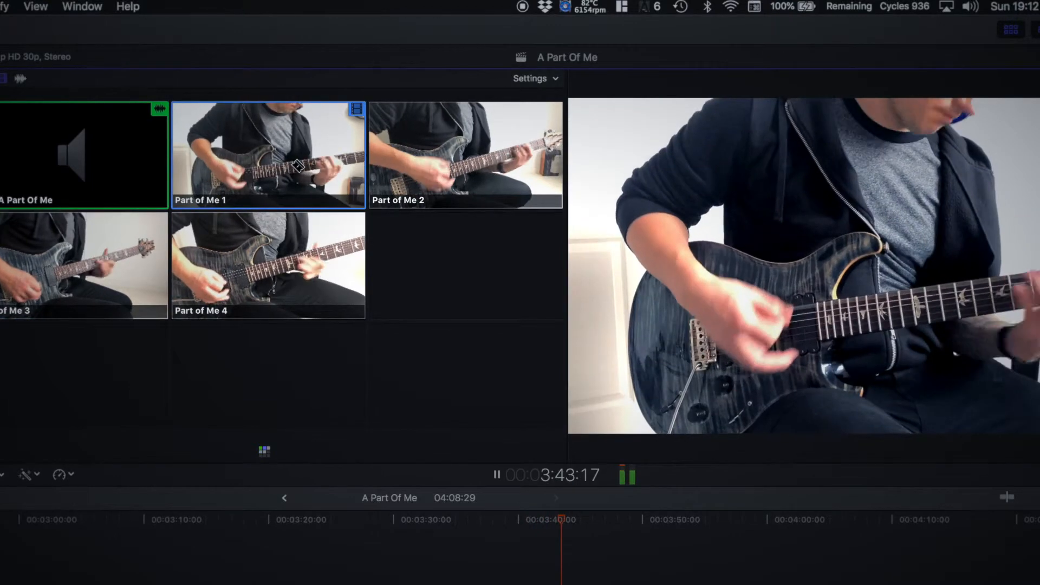
left_click(340, 260)
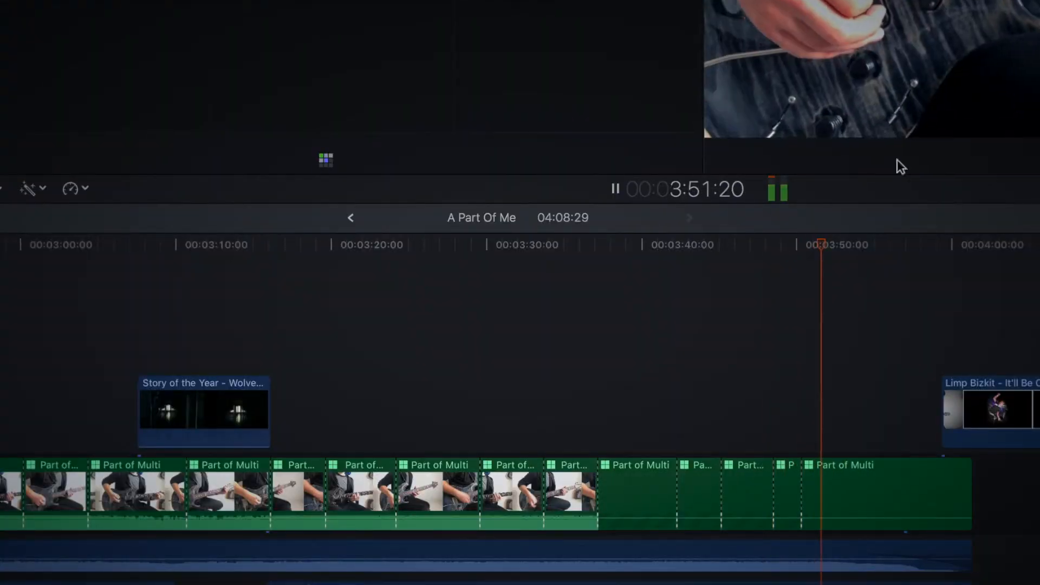
key("space")
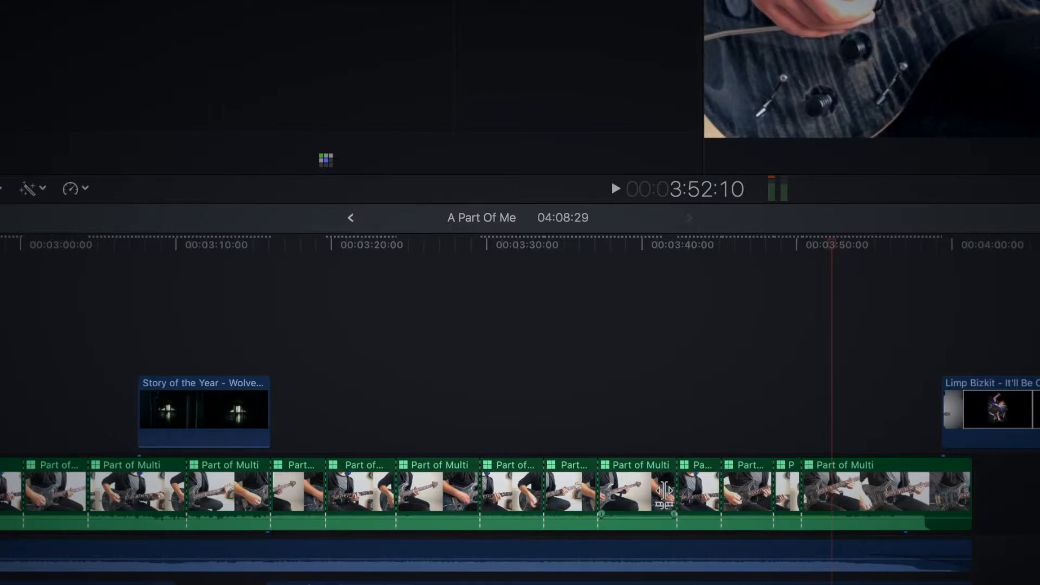
Step: Roll the multicam cuts near 3:42 and 3:45 each about one second earlier and play back the section
left_click_drag(677, 494, 661, 494)
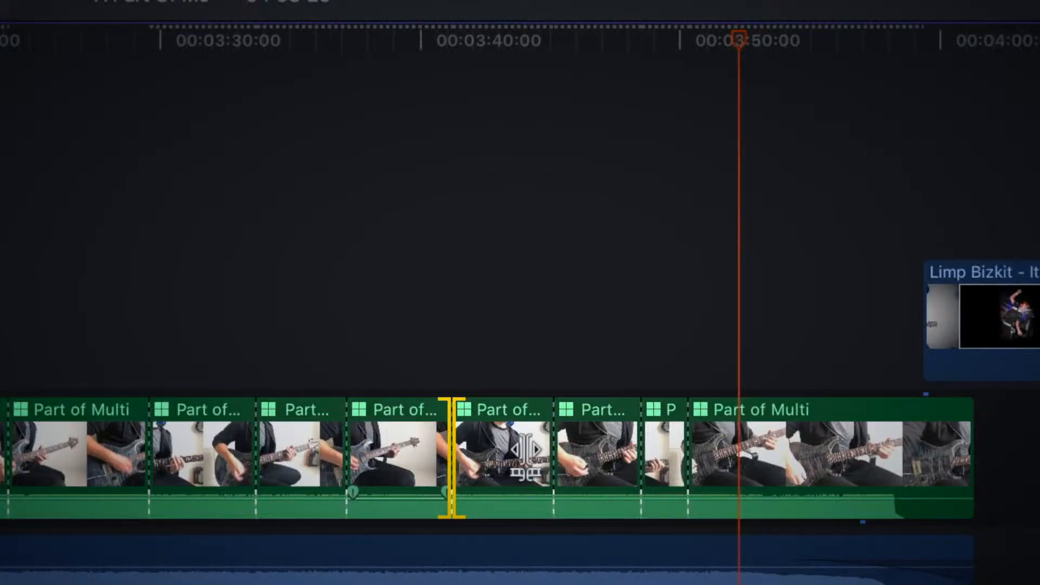
left_click_drag(554, 459, 531, 461)
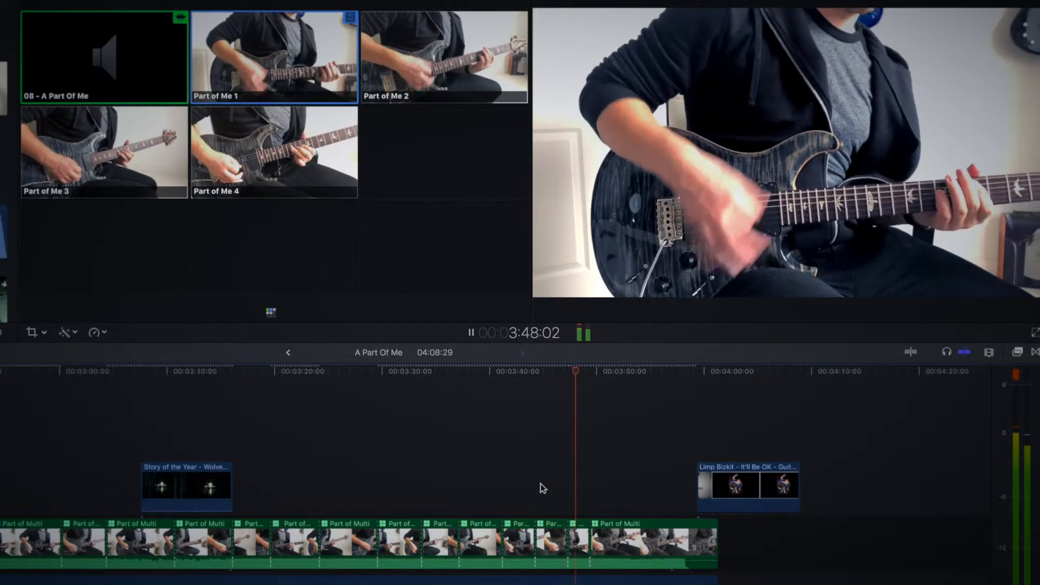
key("4")
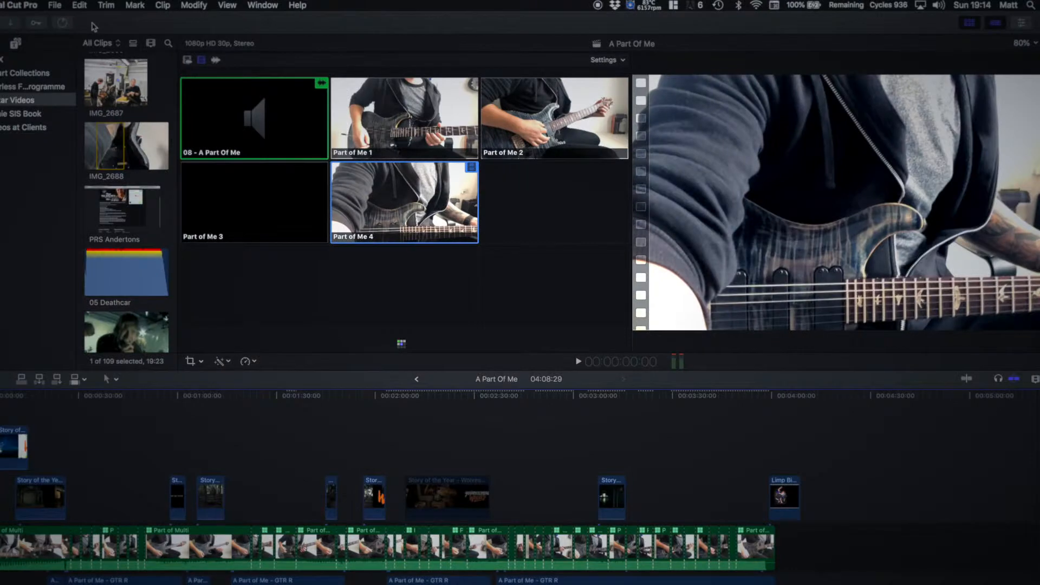
Step: Switch to Safari, filter the Story of the Year image results to larger than 2 MP (1600×1200), and save the Wolves cover image
key("super+q")
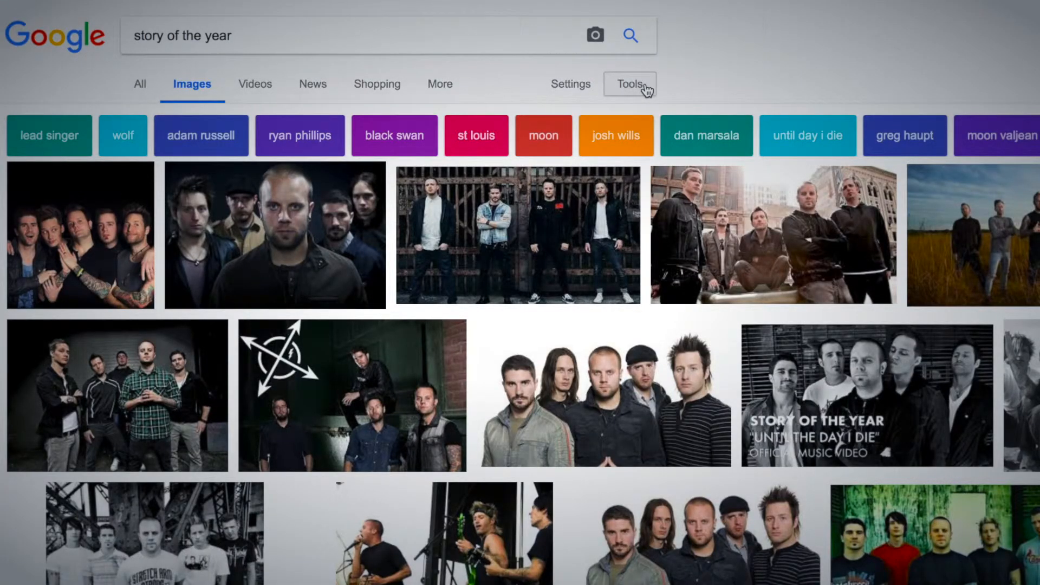
left_click(616, 92)
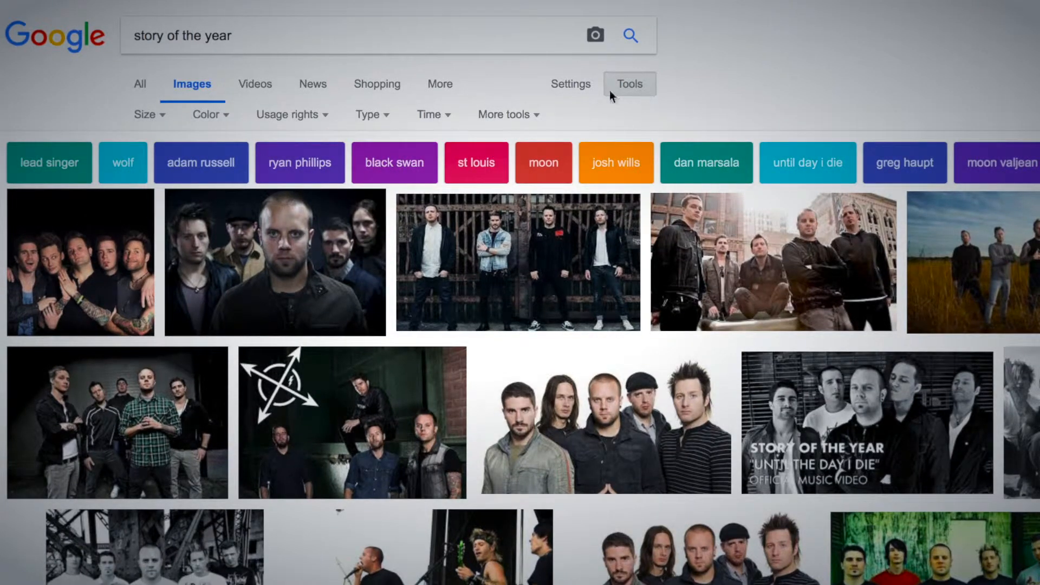
left_click(163, 115)
mouse_move(224, 239)
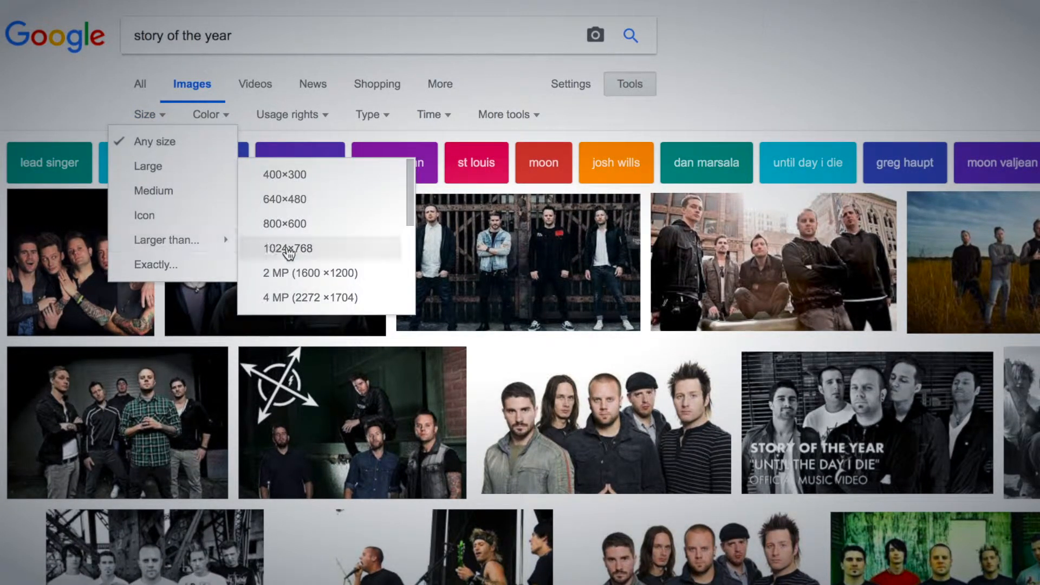
left_click(322, 274)
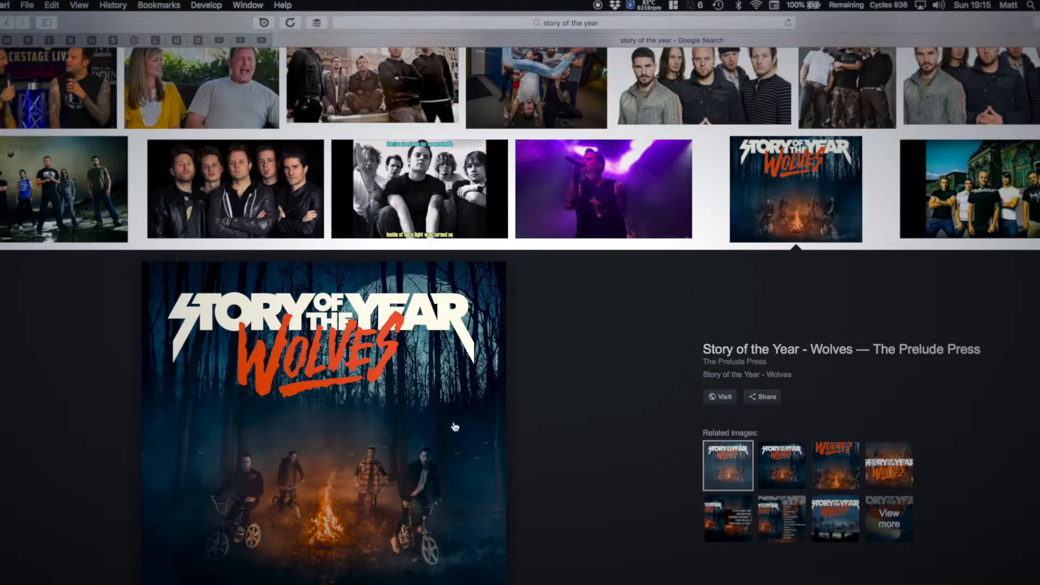
right_click(398, 456)
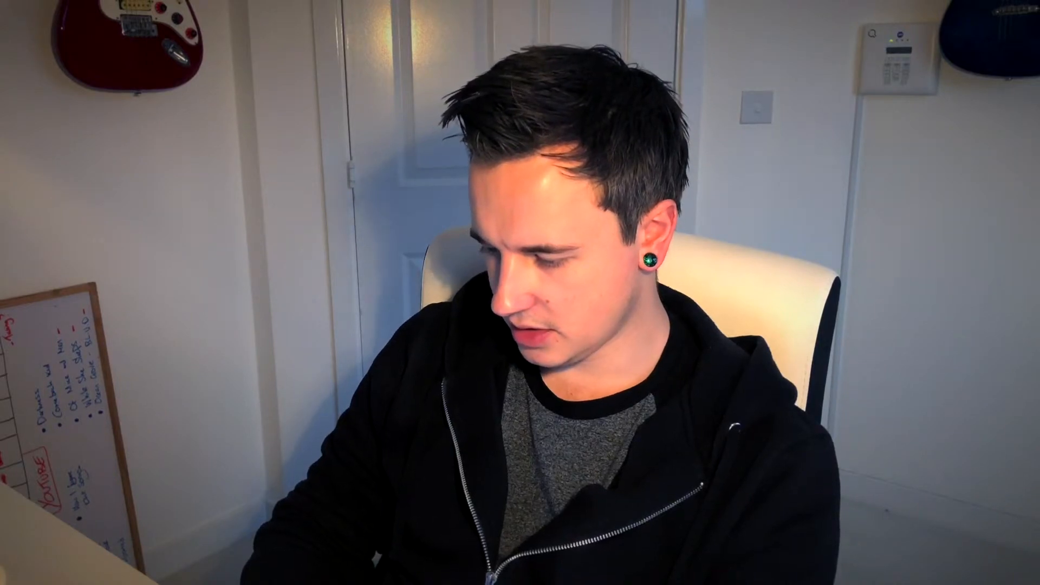
Step: Switch to Photoshop and open the recent Youtube Thumbnail Template.psd
left_click(47, 5)
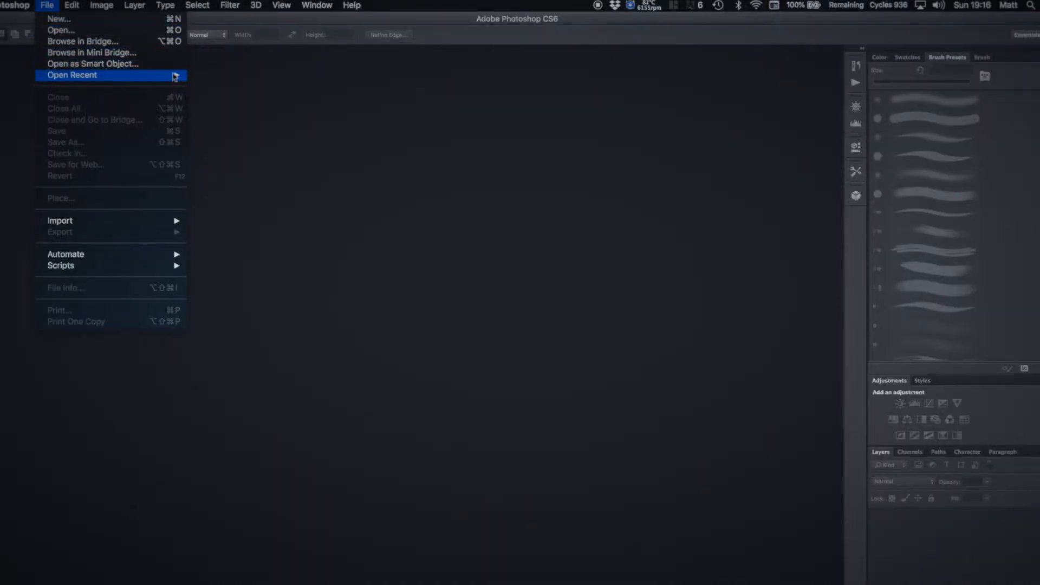
mouse_move(175, 76)
left_click(228, 75)
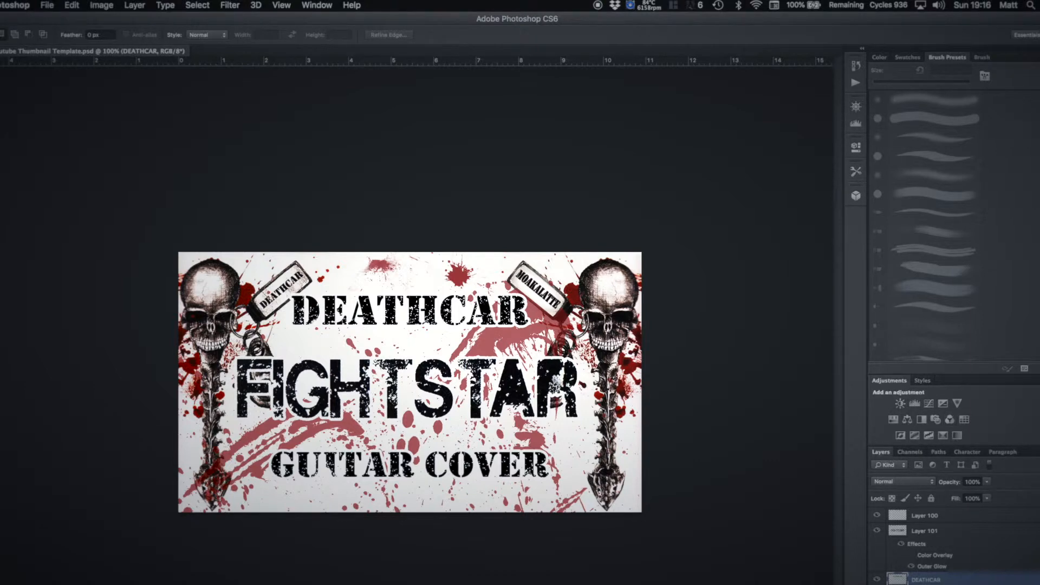
Step: Place the SOTY_Wolves_Cover_square_HI_Res image in the template and scale it up to fill the canvas
left_click(1008, 584)
left_click(1008, 584)
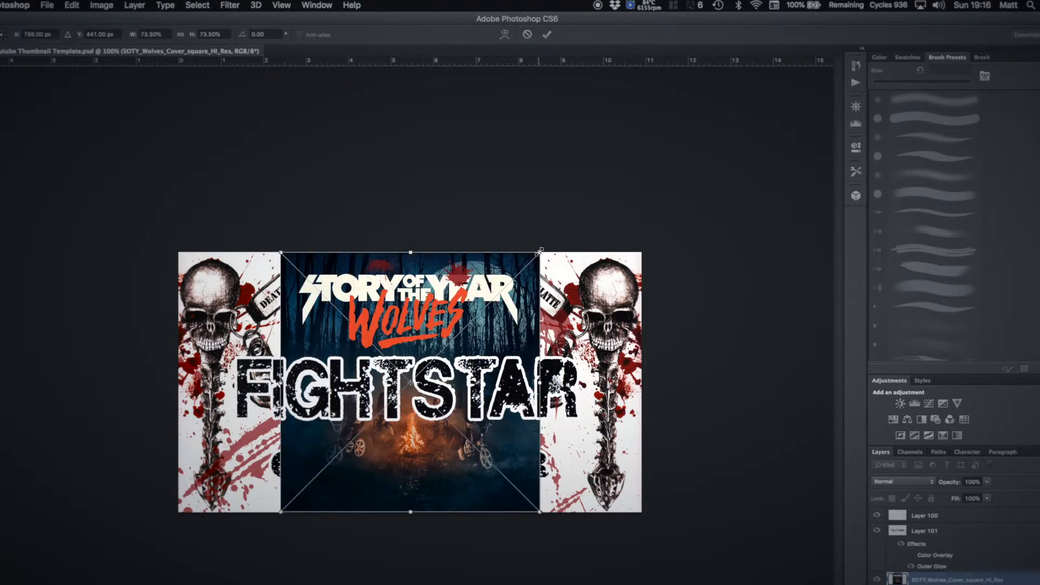
left_click_drag(540, 250, 657, 164)
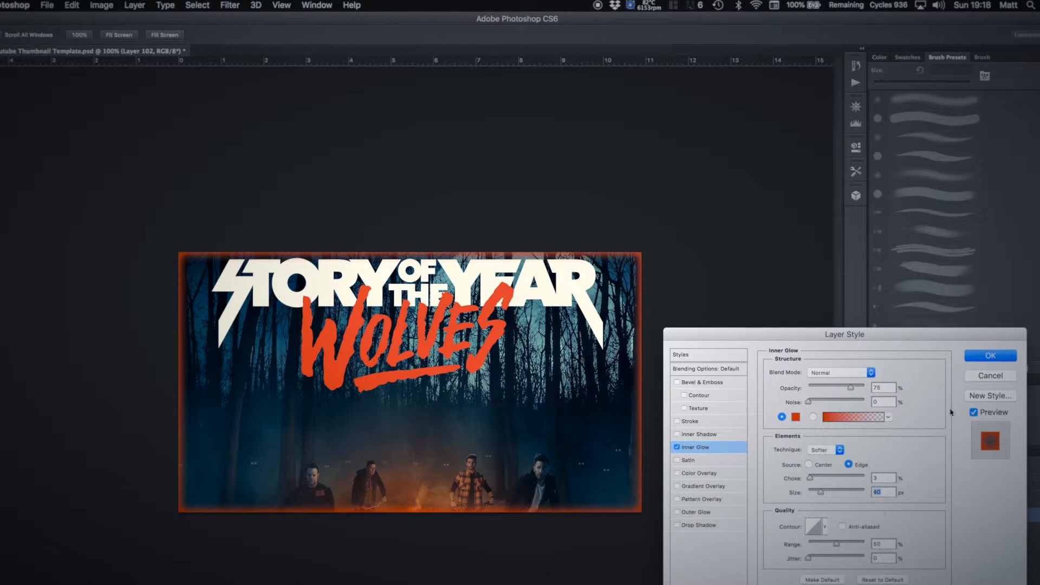
Step: Apply an orange-red Inner Glow with 75% opacity and 3% choke to the cover artwork layer
left_click(986, 359)
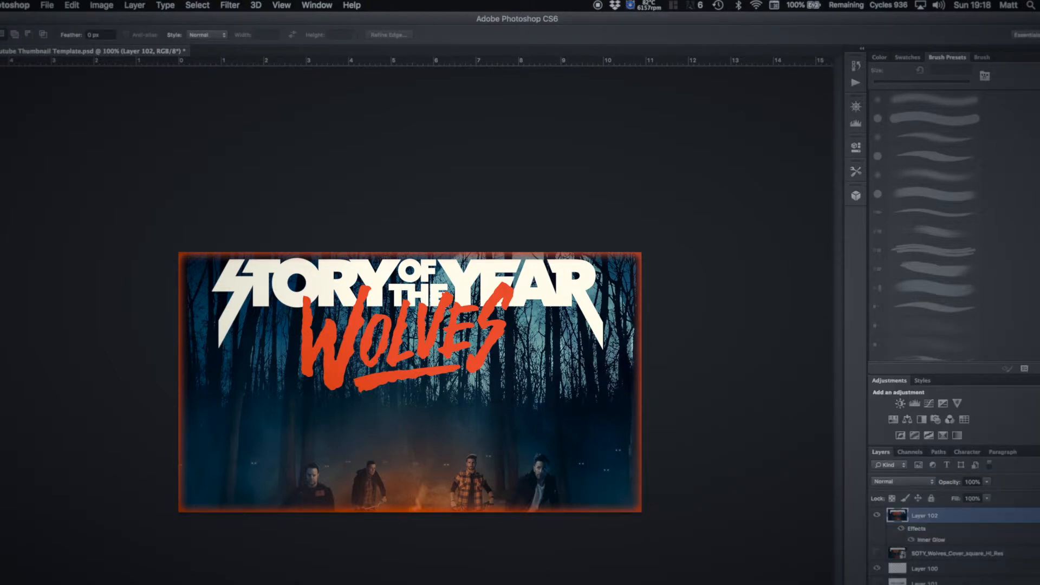
scroll(954, 541, "down", 3)
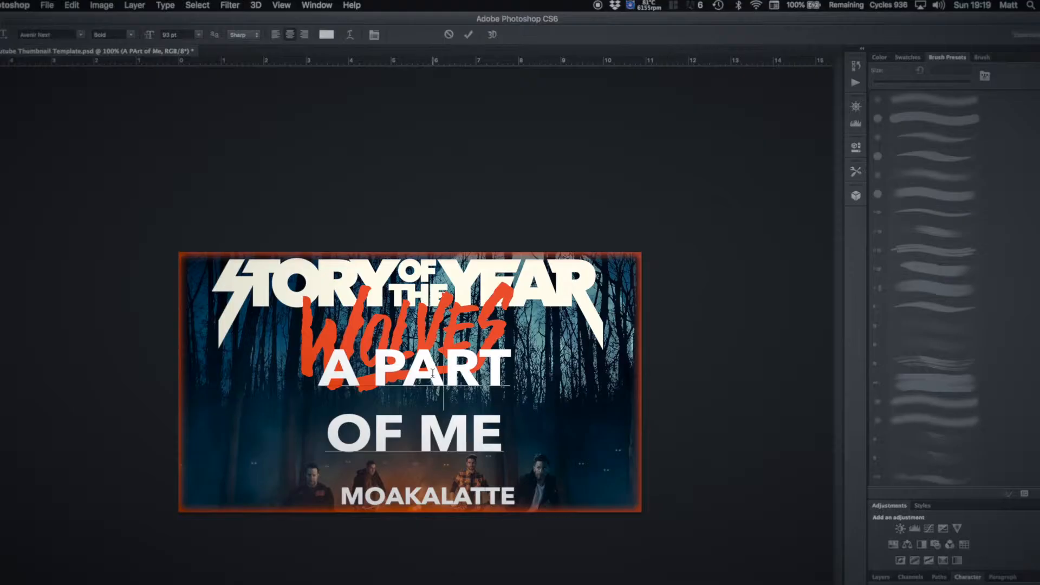
Step: Set the A PART OF ME text to 70 pt and move it slightly down below the Wolves lettering
key("ctrl+a")
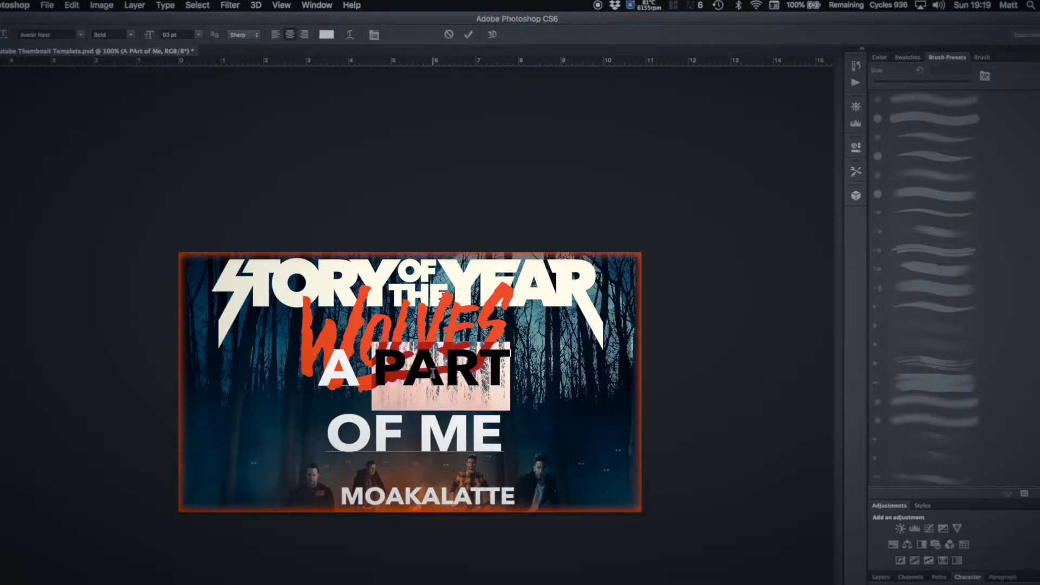
left_click_drag(149, 34, 135, 35)
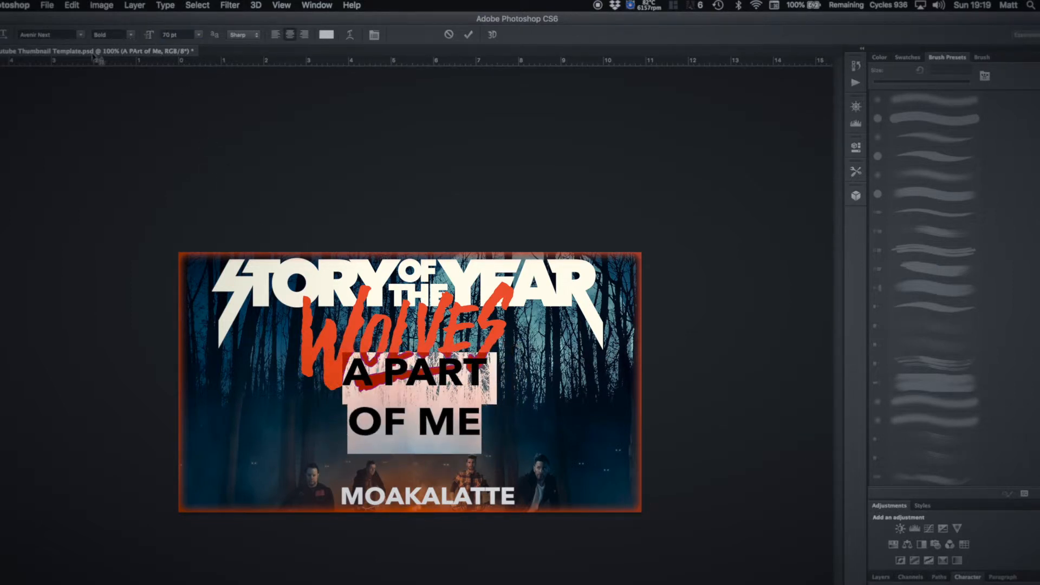
left_click(0, 65)
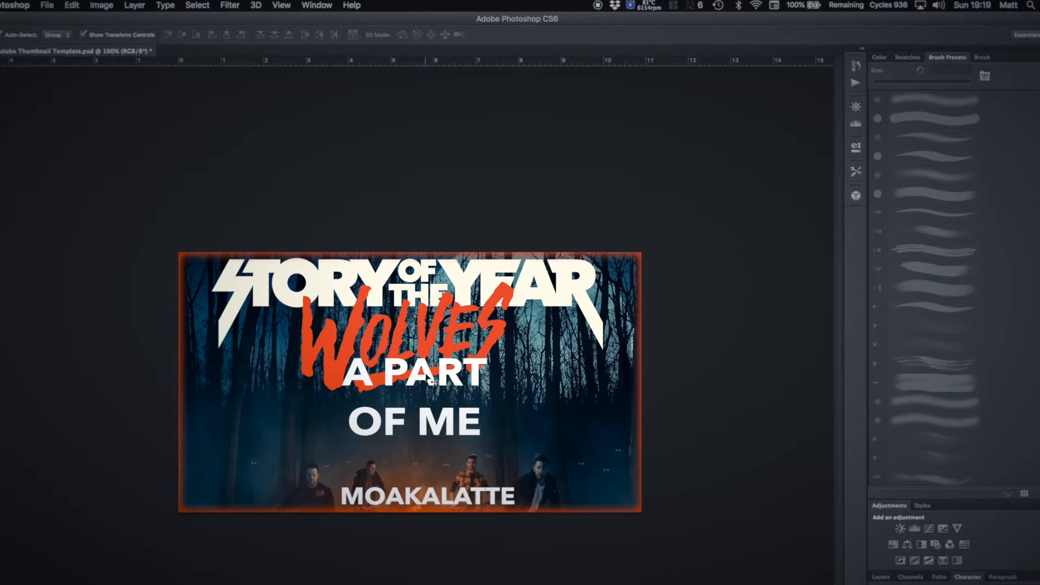
left_click_drag(427, 381, 425, 389)
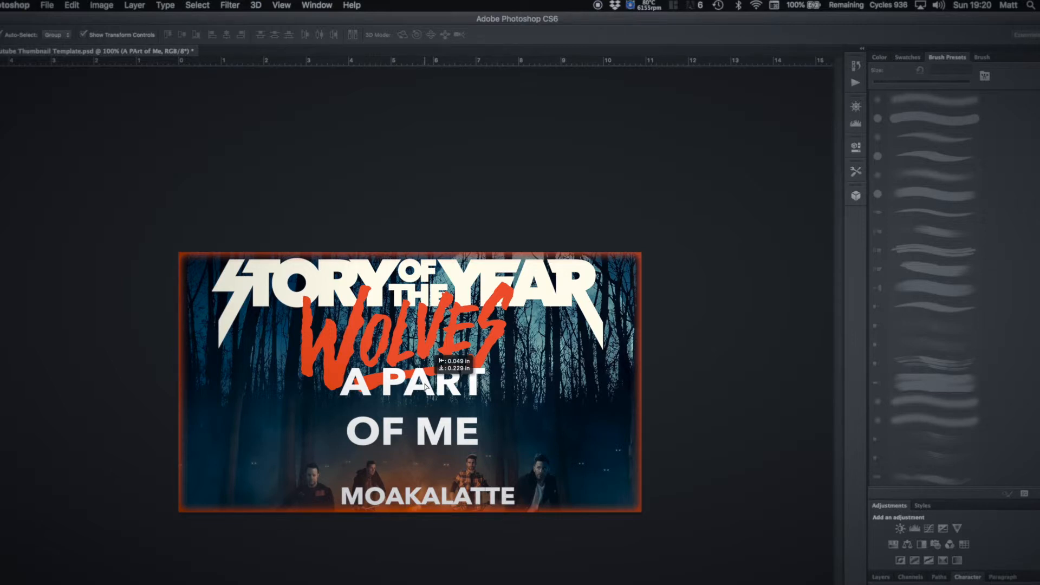
left_click_drag(425, 383, 426, 385)
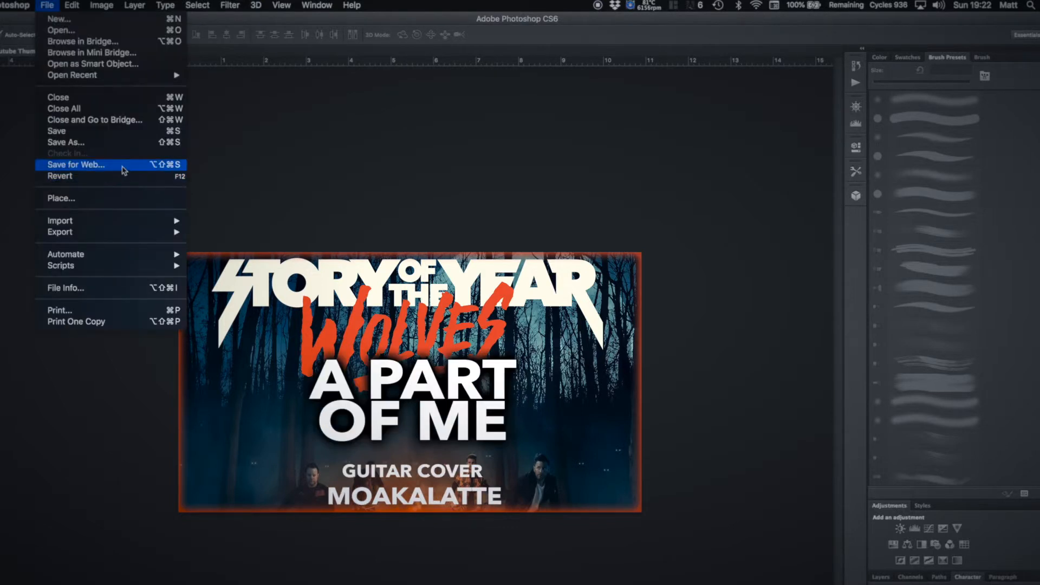
Step: Export the thumbnail for web as a maximum-quality 1280 × 720 px JPEG named Part-of-Me-thumb.jpg in the A Part Of Me folder
left_click(122, 168)
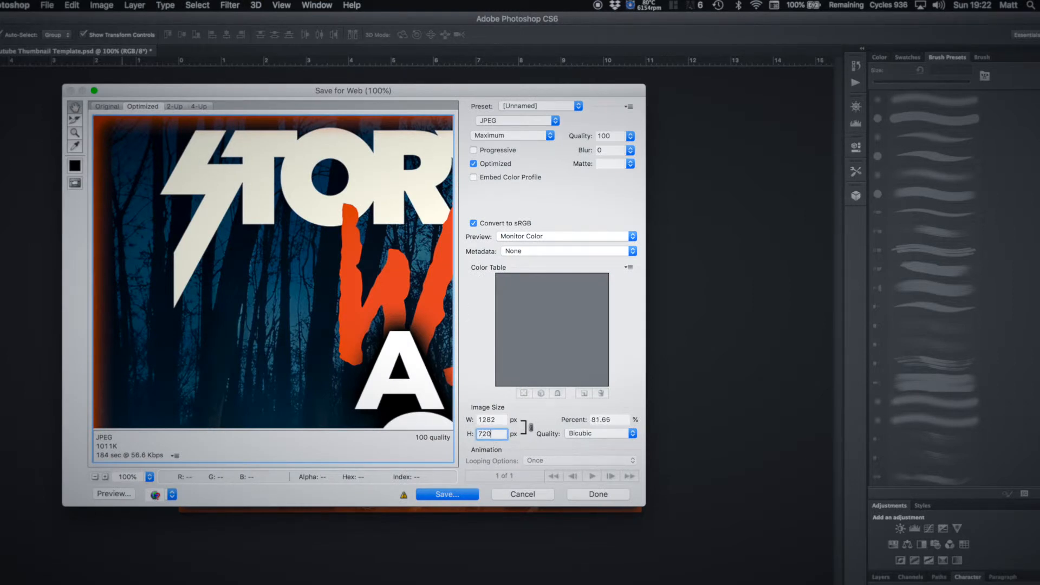
left_click(503, 420)
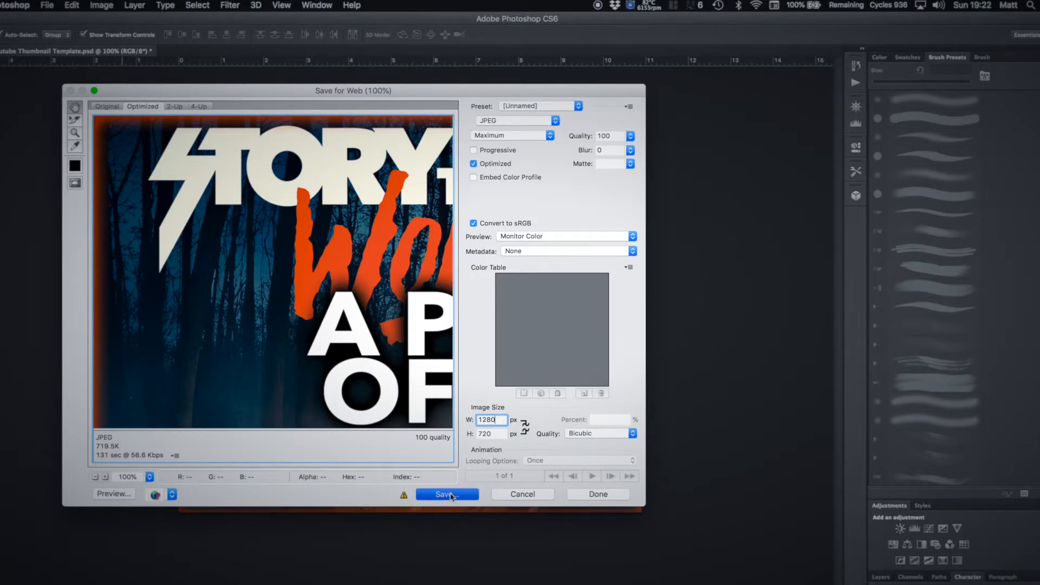
left_click(451, 496)
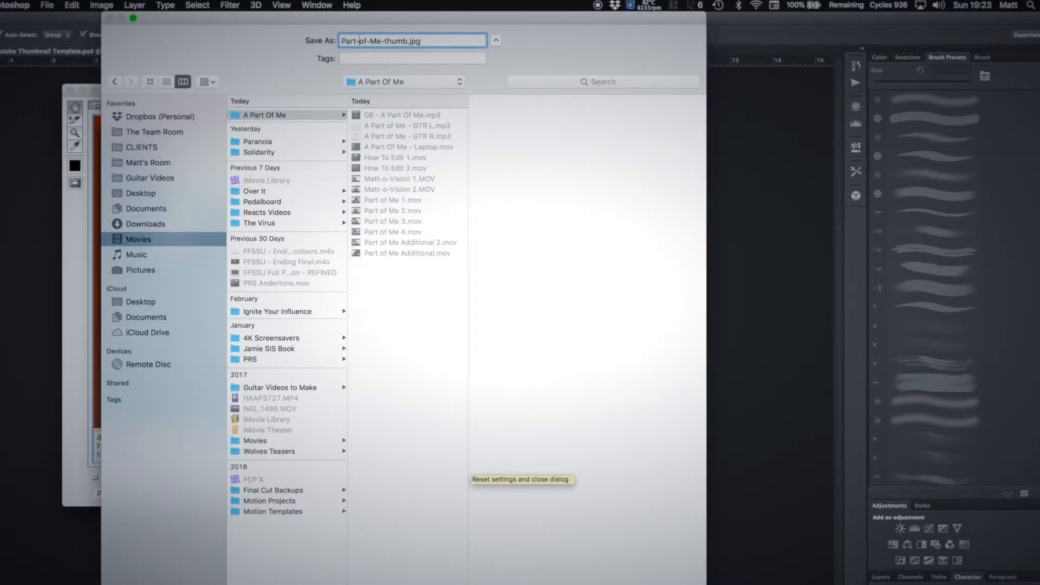
key("Return")
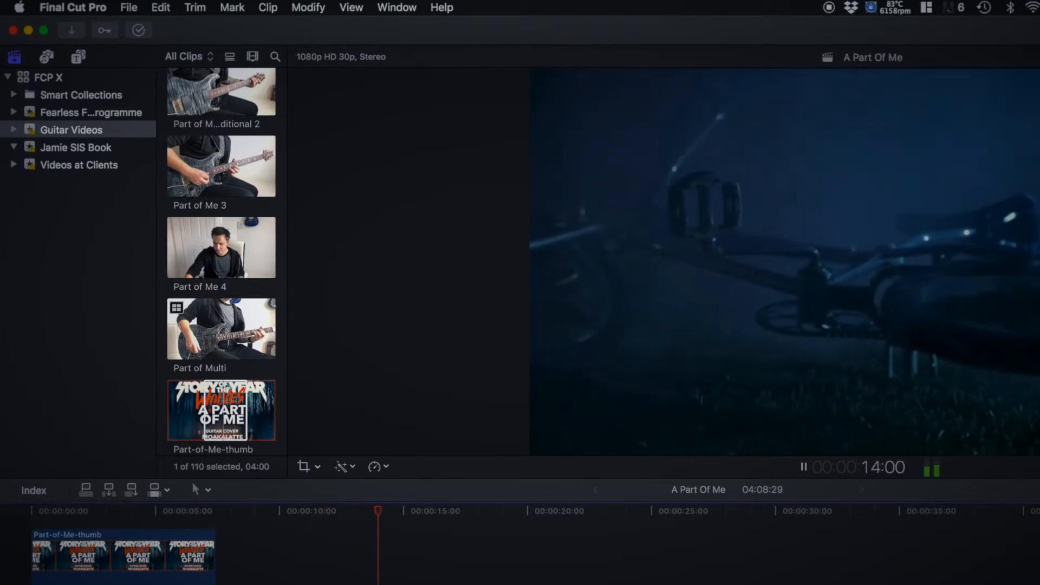
Step: Switch back to Final Cut Pro and review the opening half-minute of the A Part Of Me project
key("super+minus")
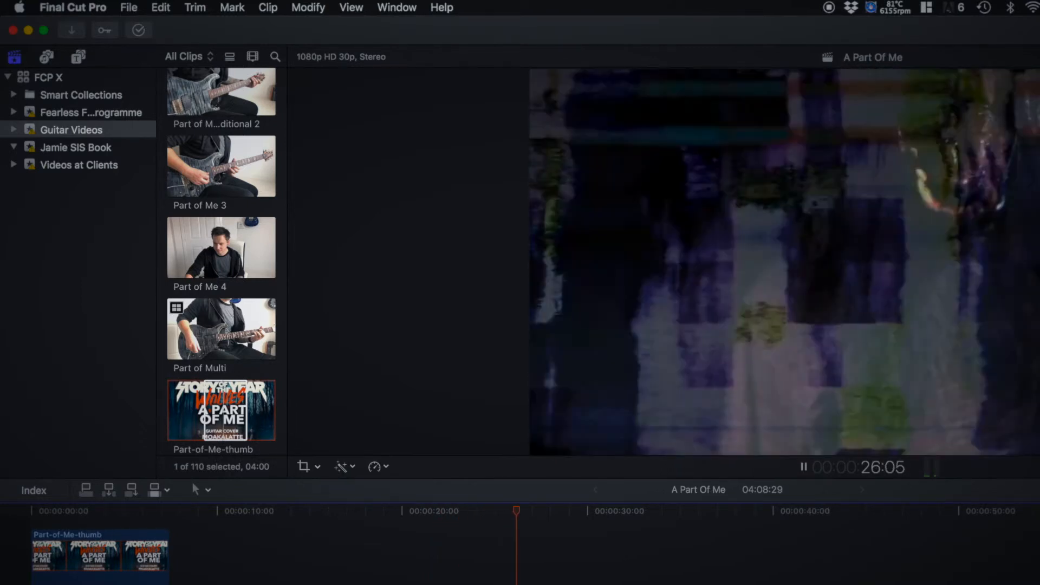
key("space")
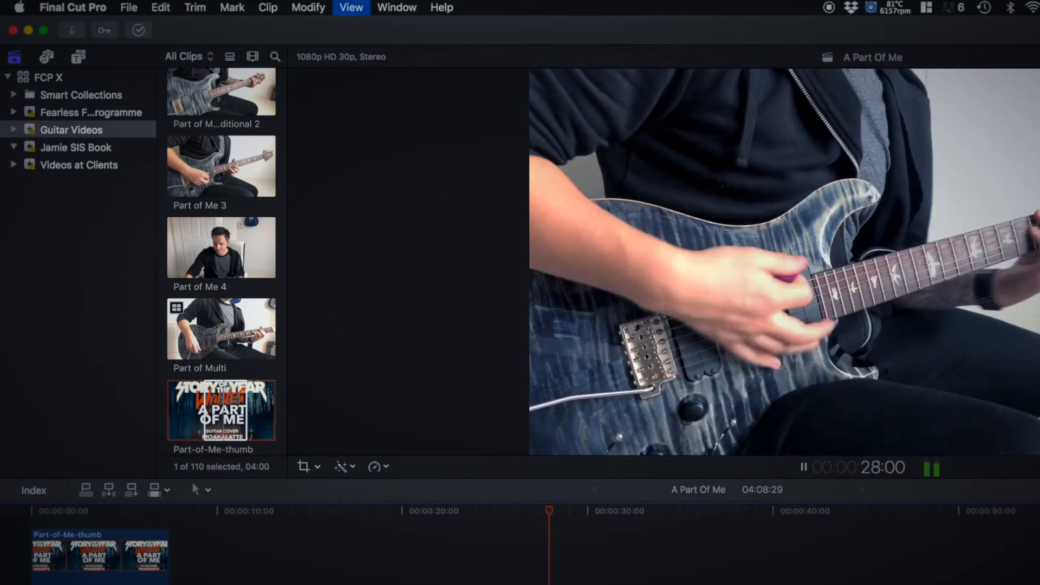